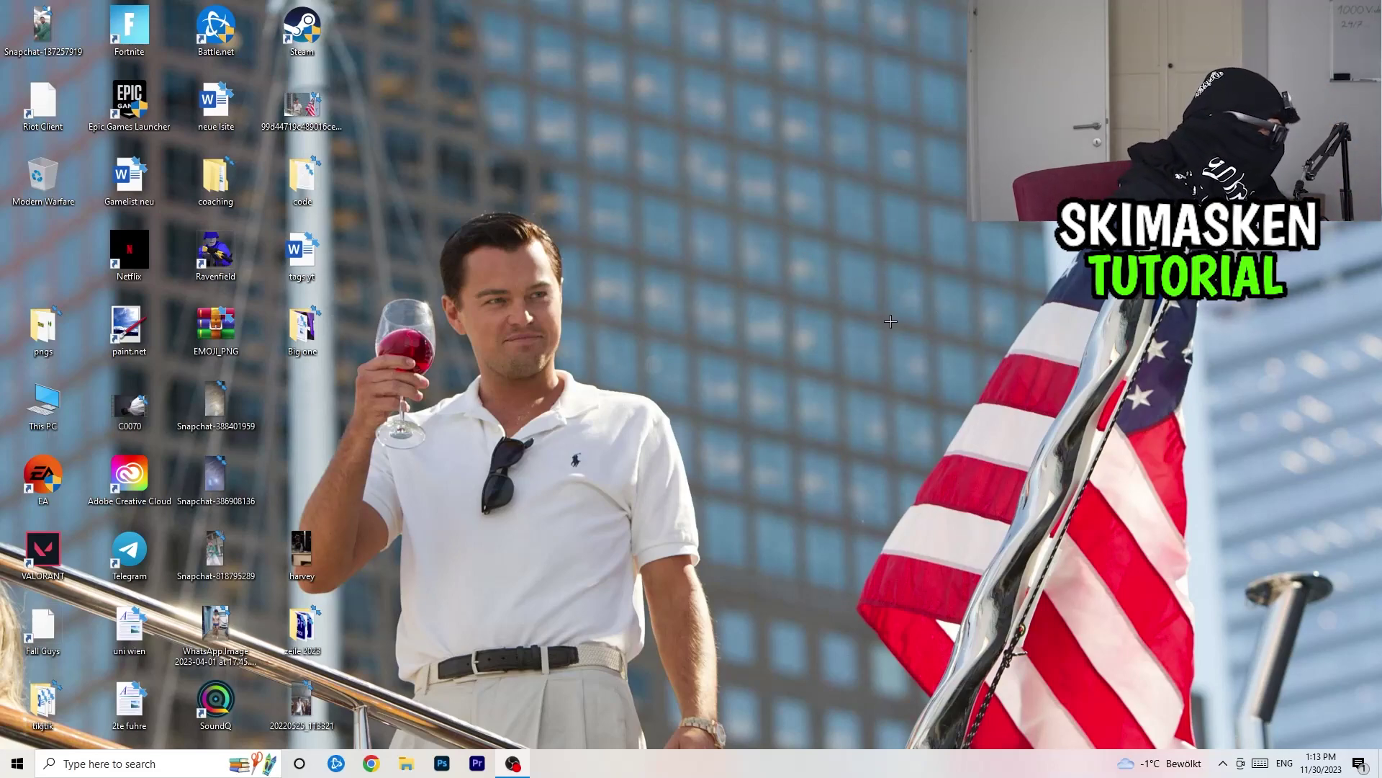
Open the Windows gaming settings and check the Game Bar and Game Mode options.
{"action": "left_click", "coordinate": [4, 772]}
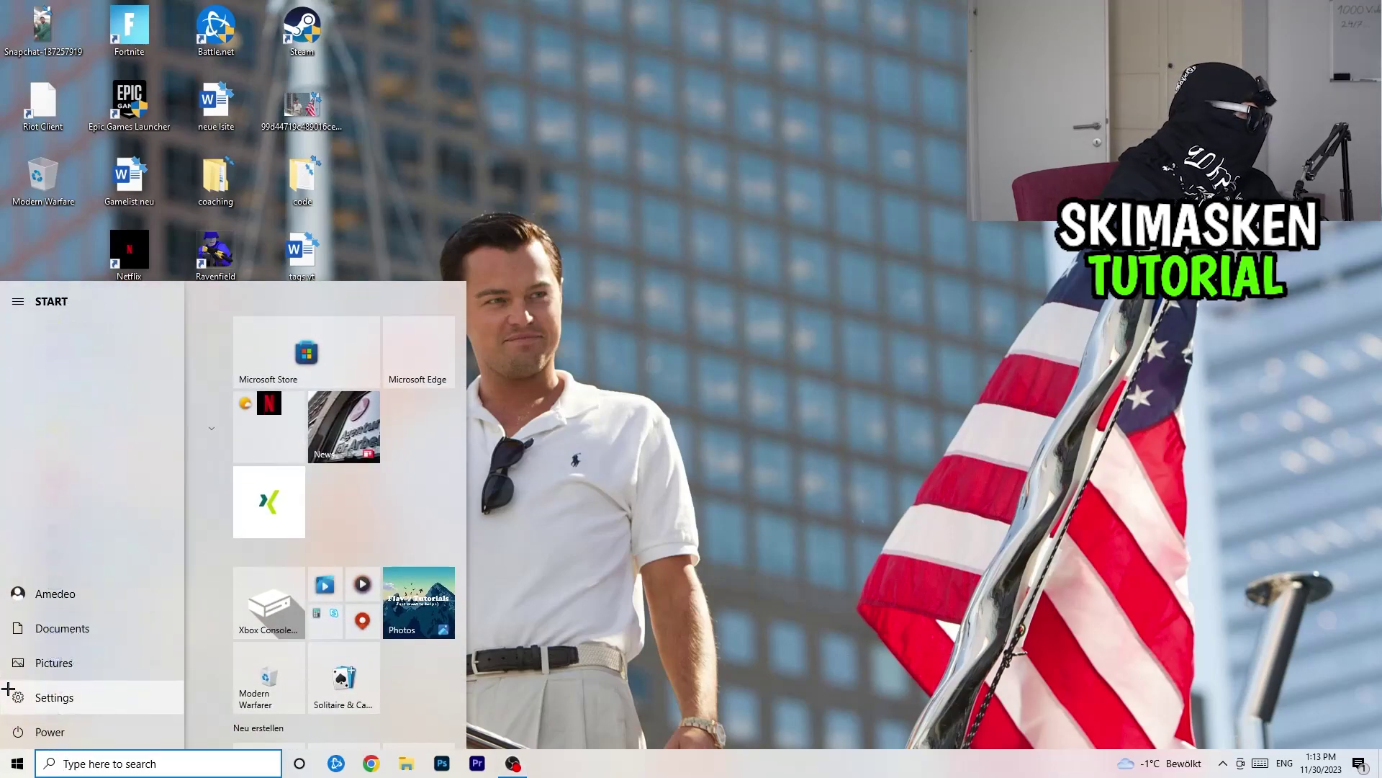
{"action": "left_click", "coordinate": [10, 693]}
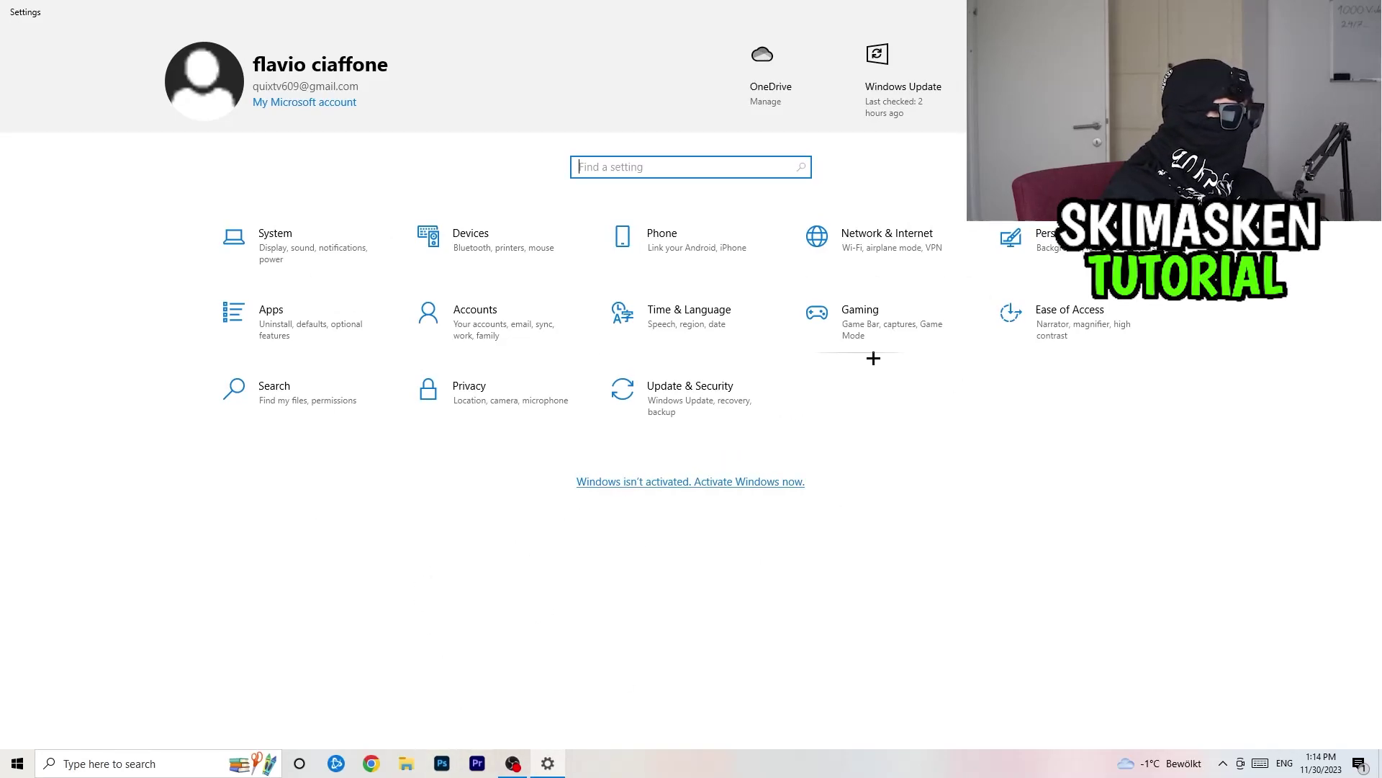
{"action": "left_click", "coordinate": [891, 328]}
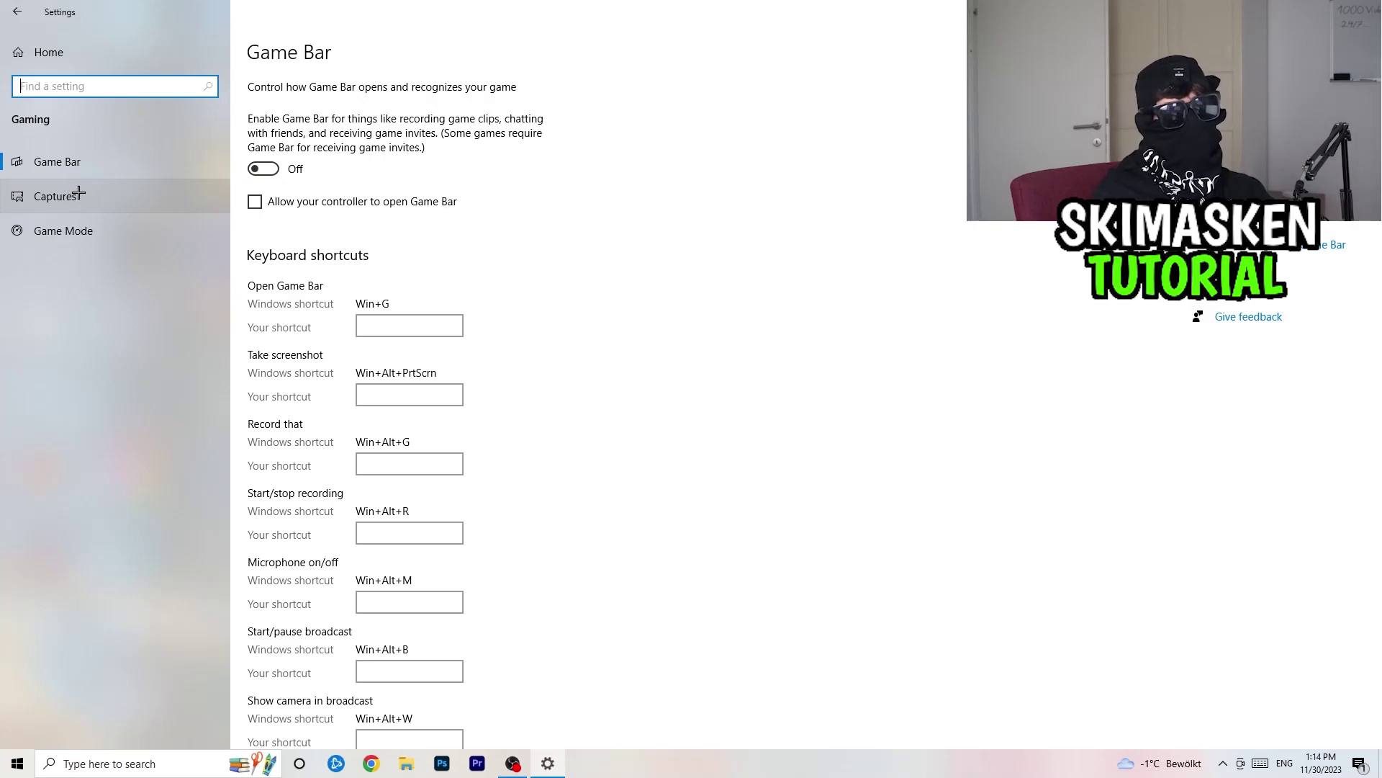
{"action": "left_click", "coordinate": [97, 240]}
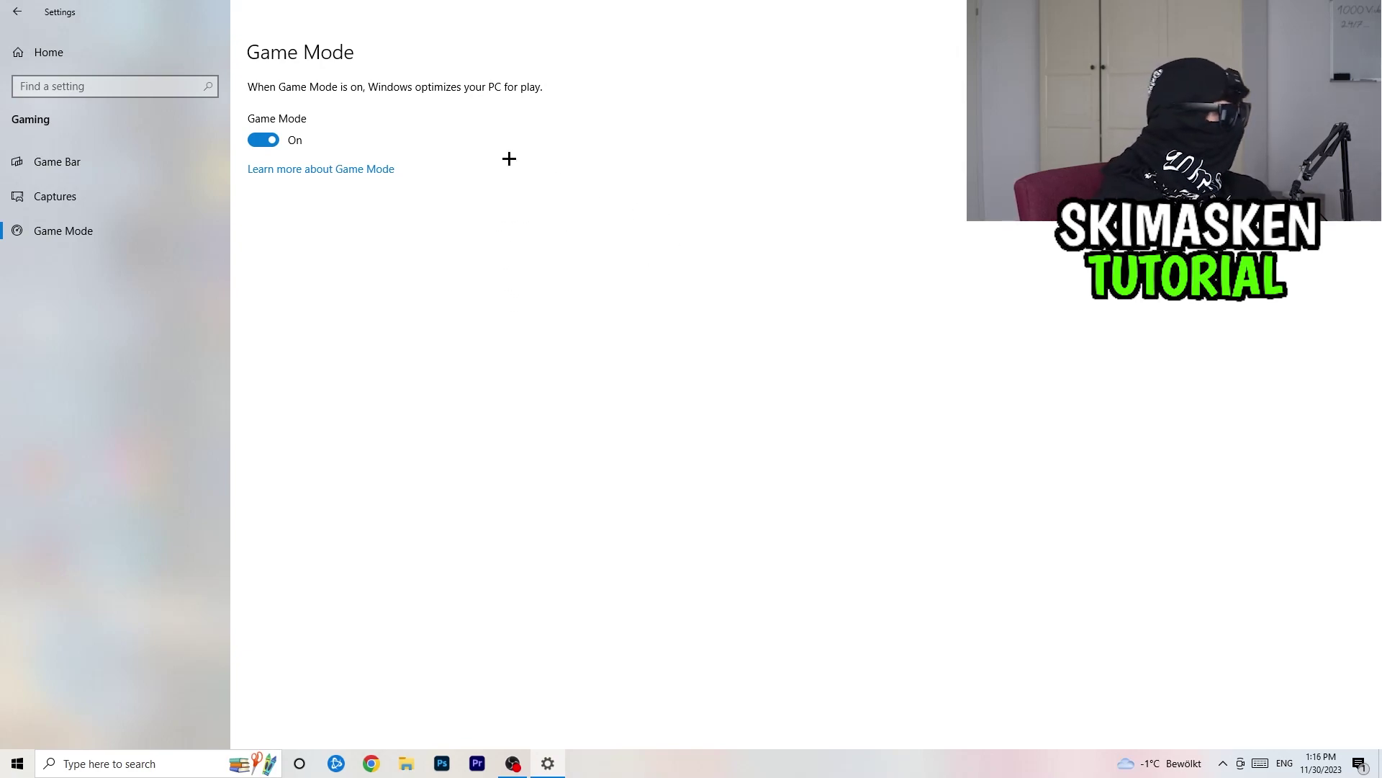
Examine the text and app scaling and the display resolution options for display 1 in the system display settings.
{"action": "left_click", "coordinate": [16, 11]}
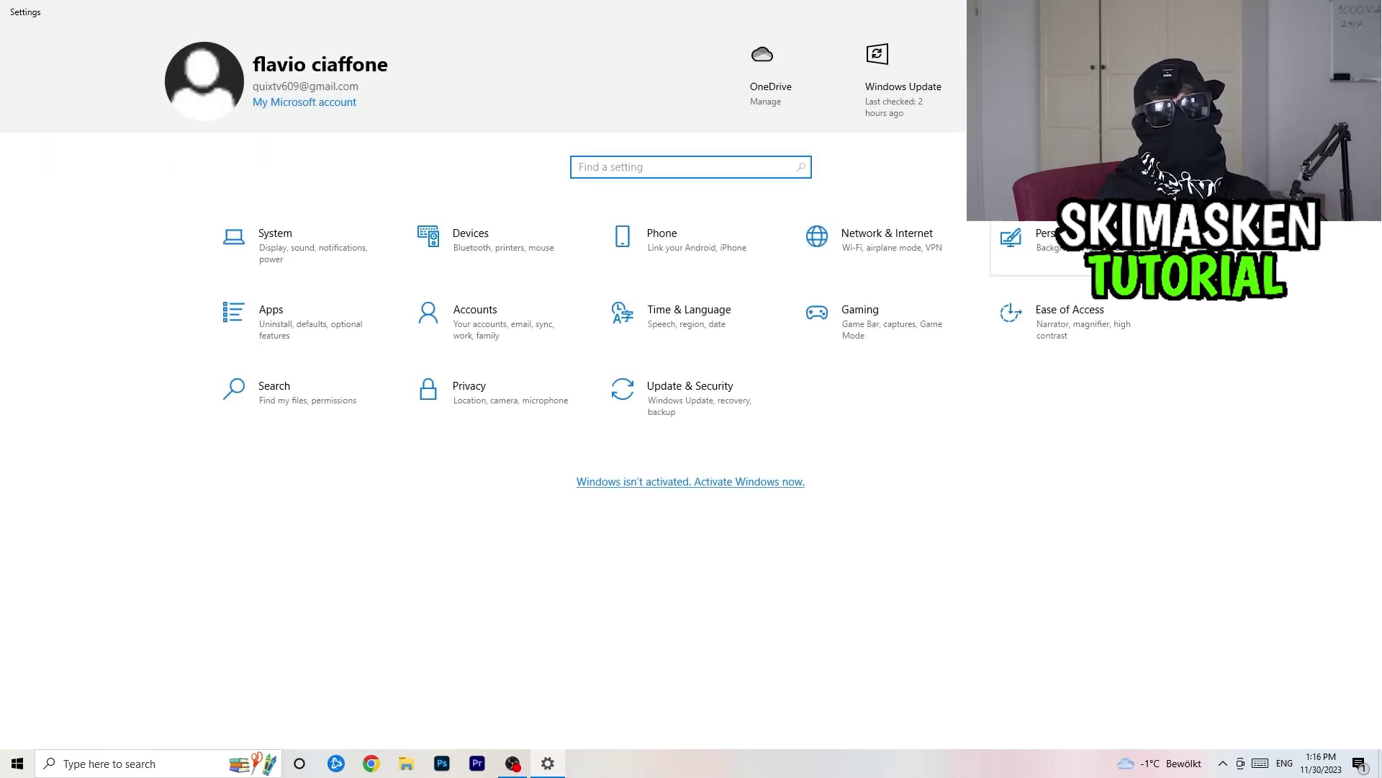
{"action": "left_click", "coordinate": [308, 247]}
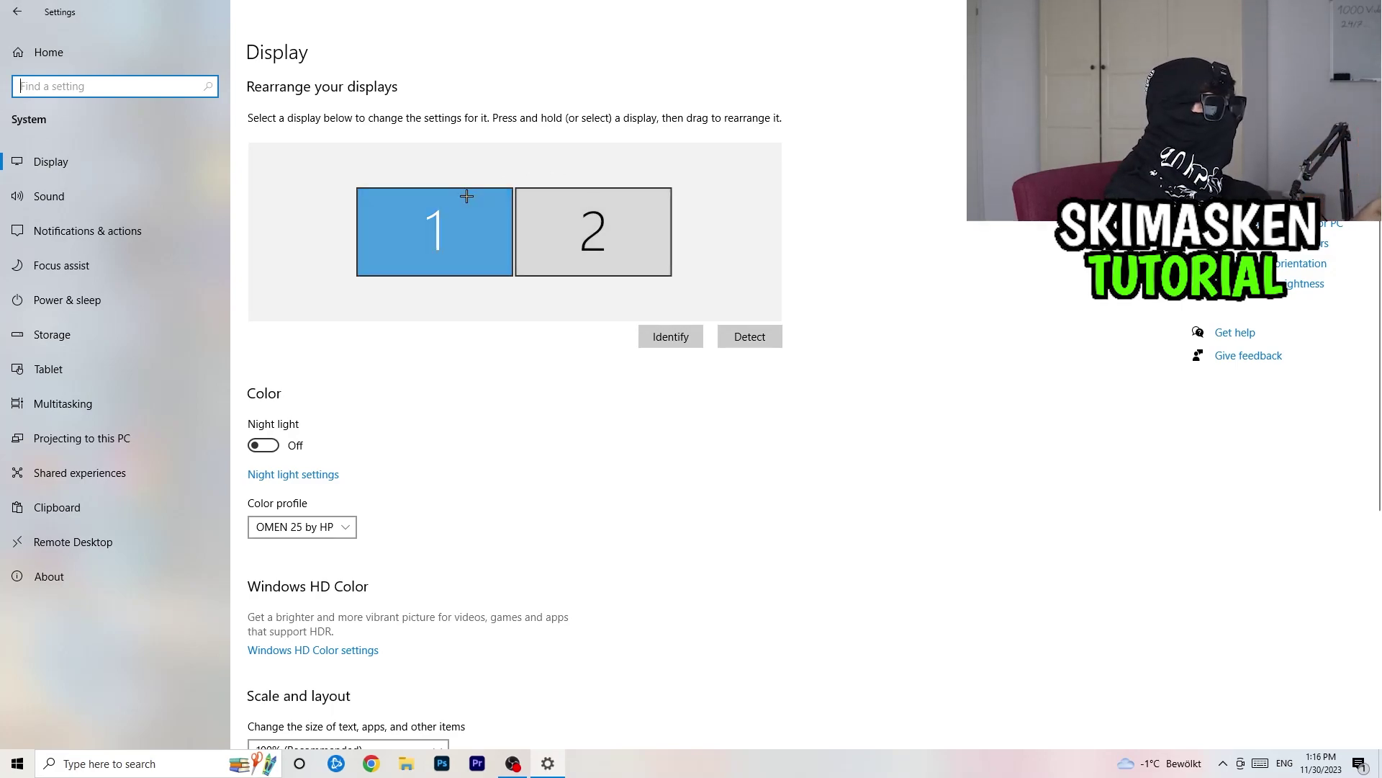
{"action": "scroll", "coordinate": [569, 295], "scroll_direction": "down", "scroll_amount": 4}
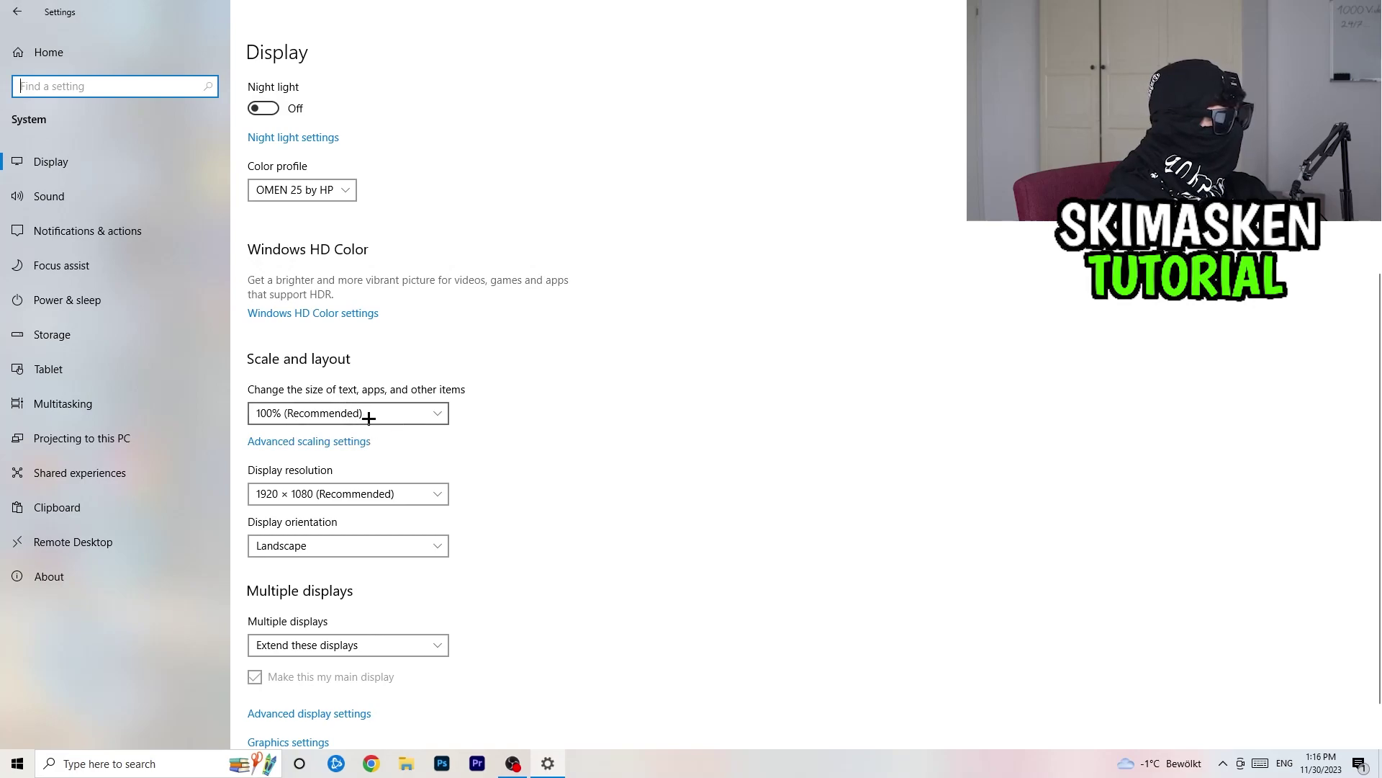
{"action": "left_click", "coordinate": [443, 412]}
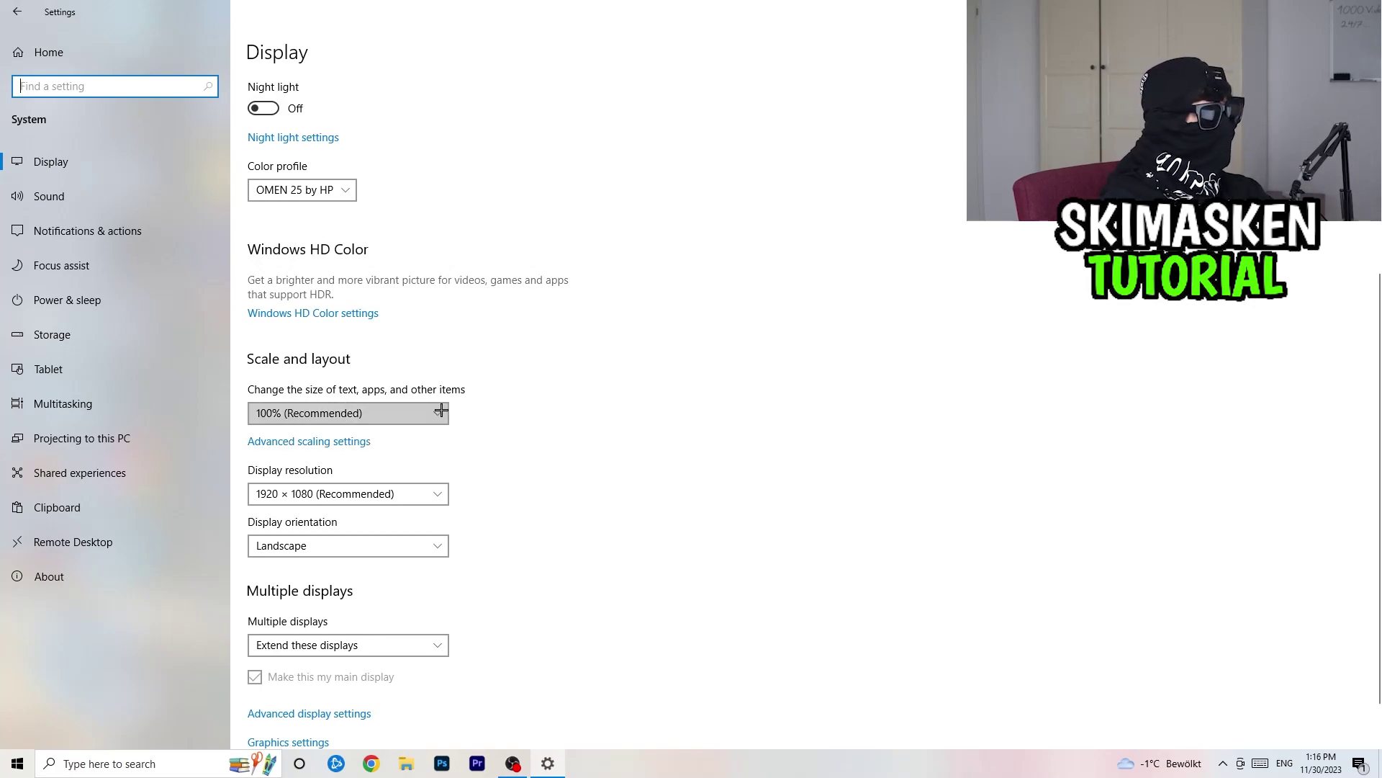
{"action": "left_click", "coordinate": [852, 320]}
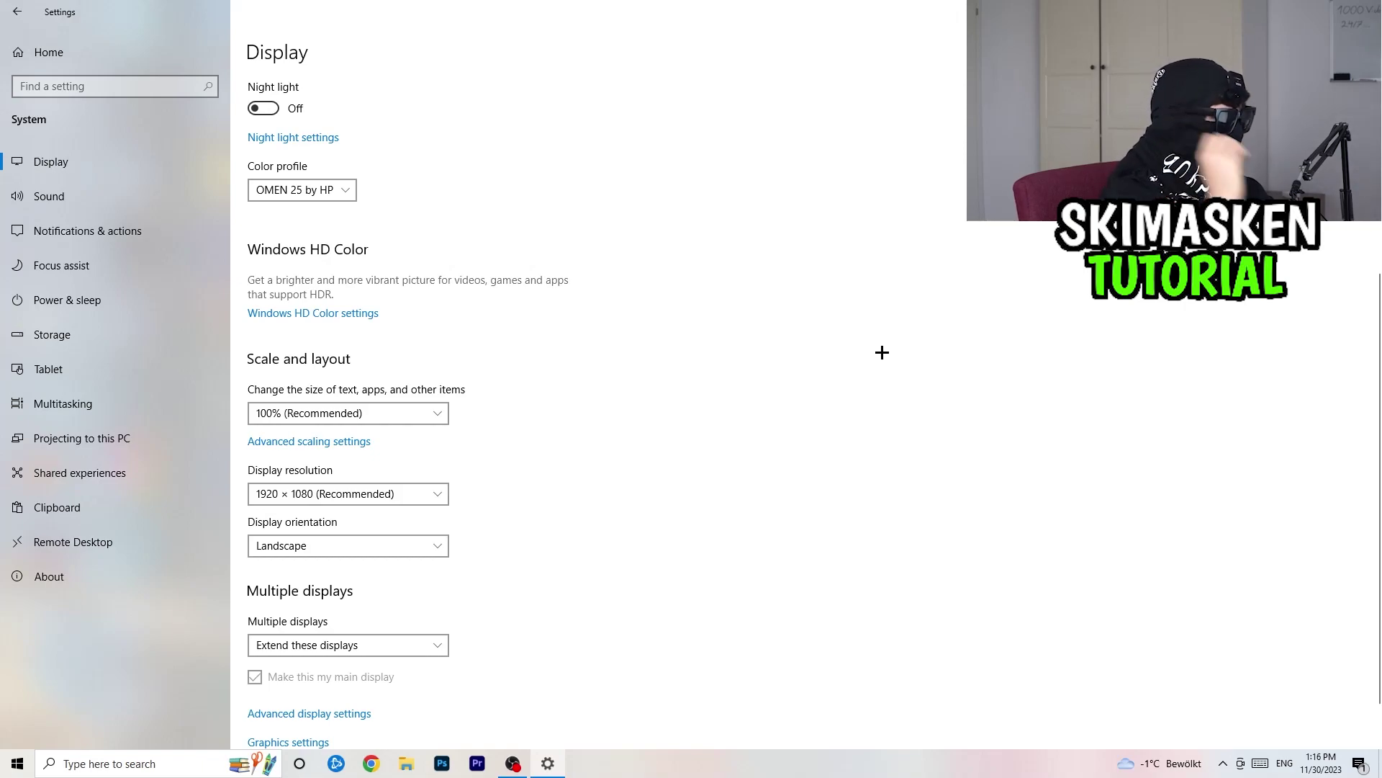
{"action": "scroll", "coordinate": [367, 528], "scroll_direction": "down", "scroll_amount": 1}
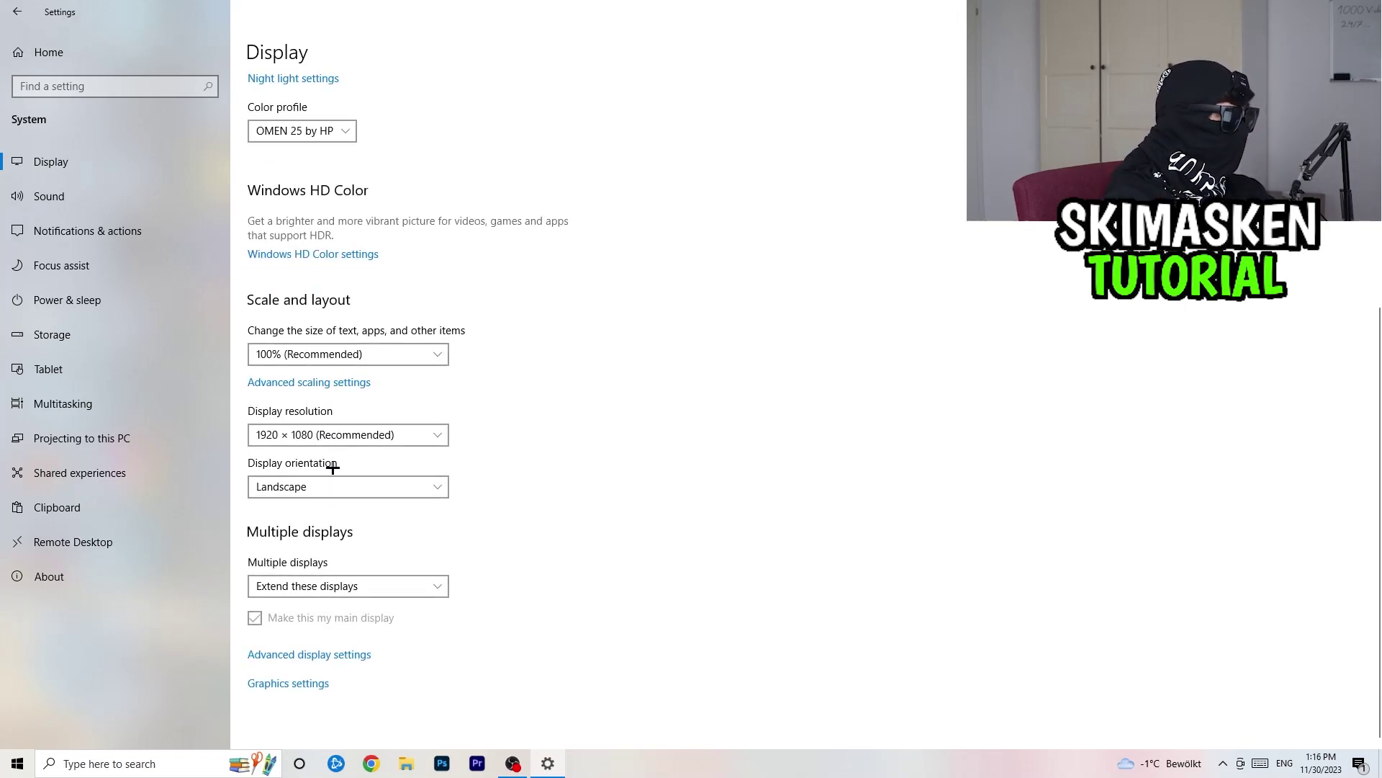
{"action": "left_click", "coordinate": [382, 435]}
{"action": "left_click", "coordinate": [714, 422]}
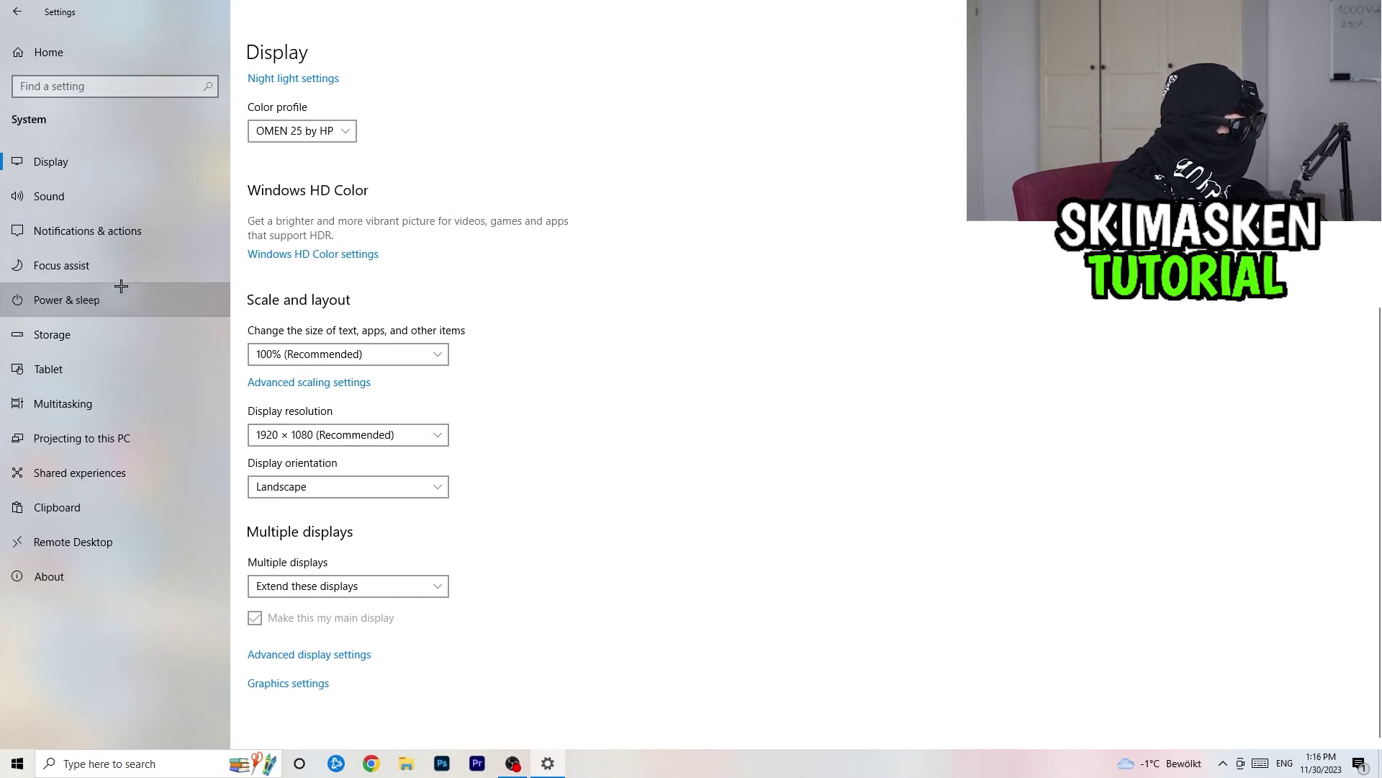
Check the available power plans through the additional power settings of Power & sleep, and close the power options and settings windows.
{"action": "left_click", "coordinate": [210, 298]}
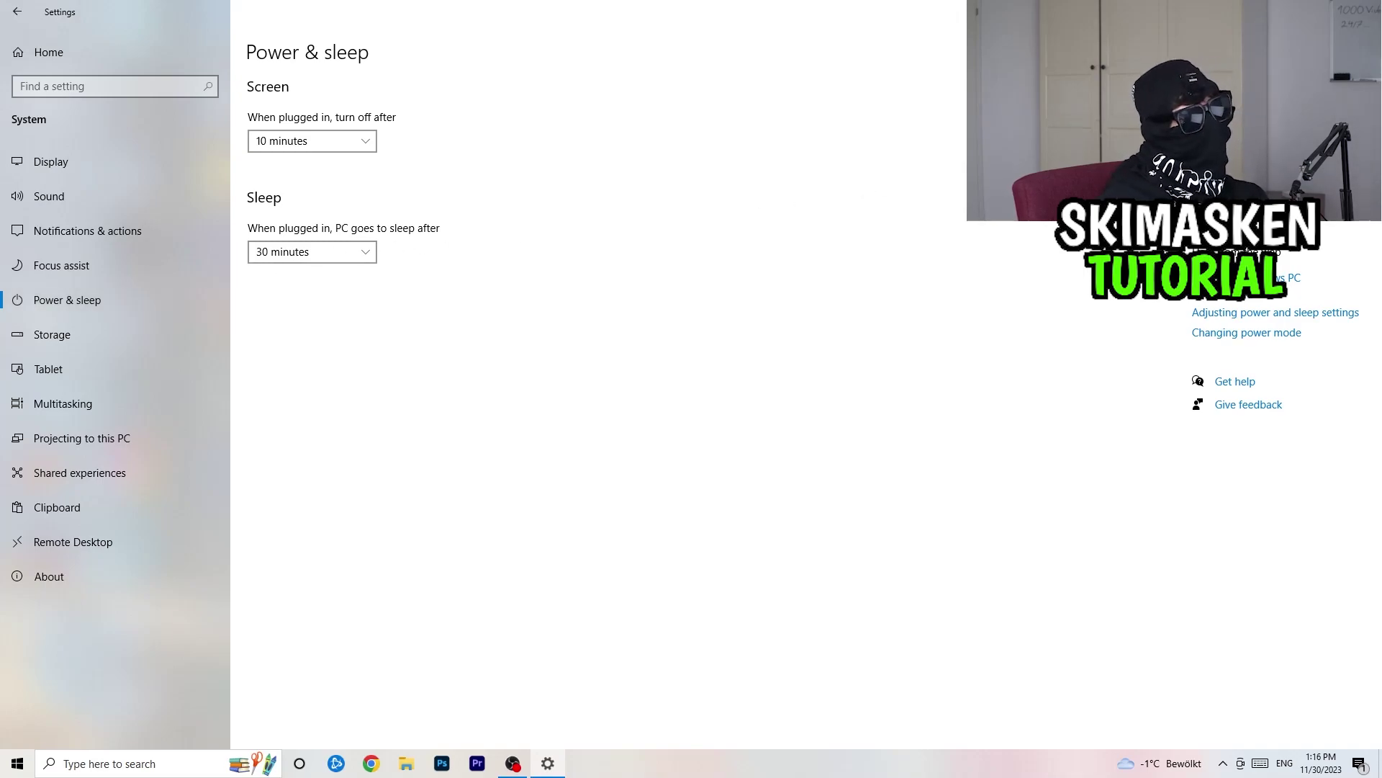
{"action": "left_click", "coordinate": [1238, 252]}
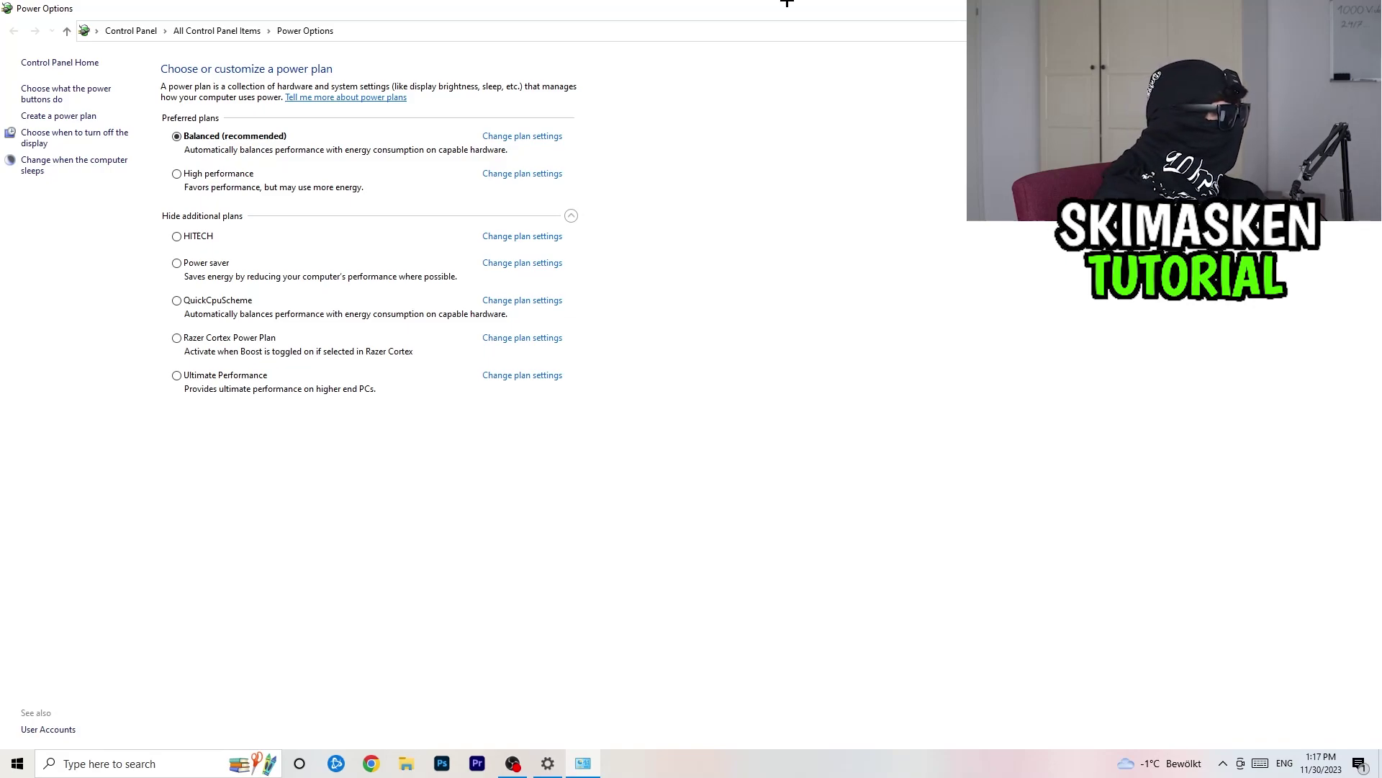
{"action": "key", "text": "alt+F4"}
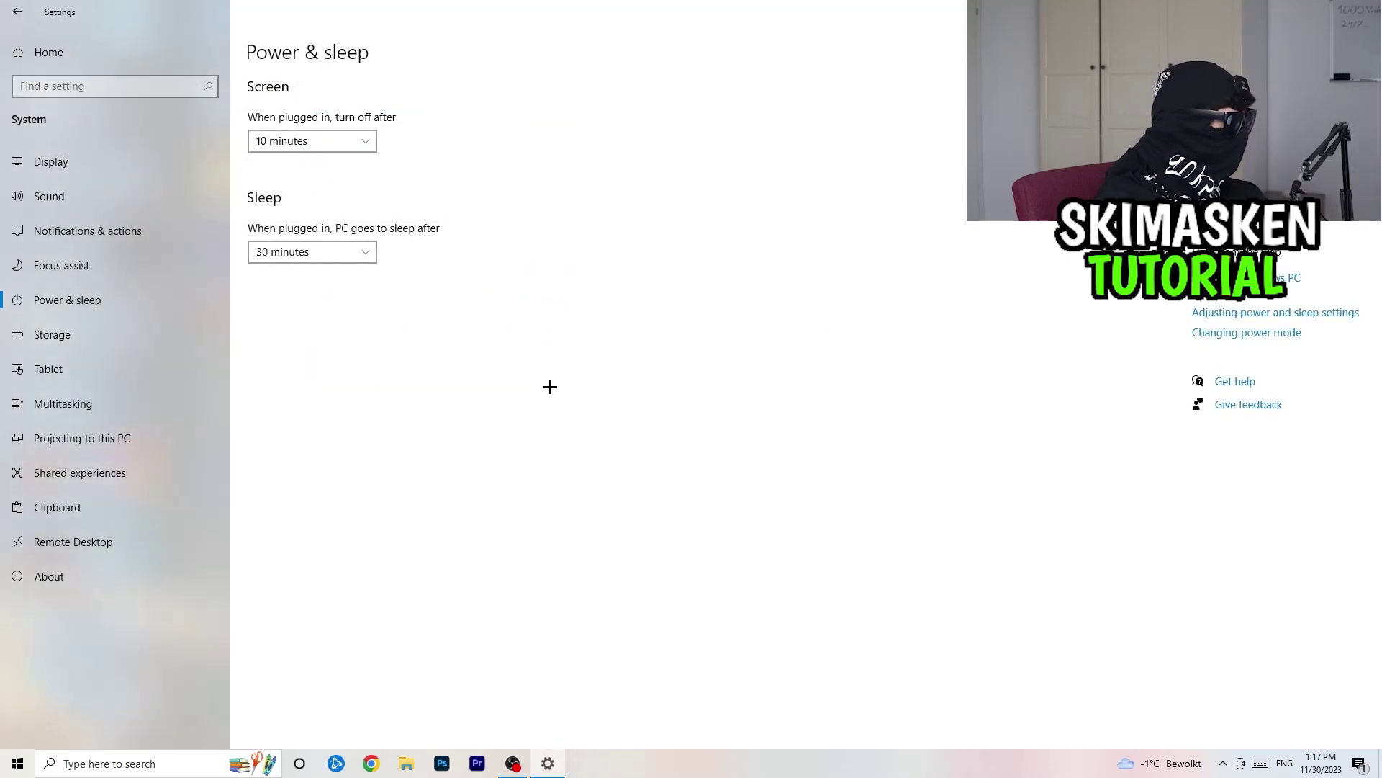
{"action": "key", "text": "alt+F4"}
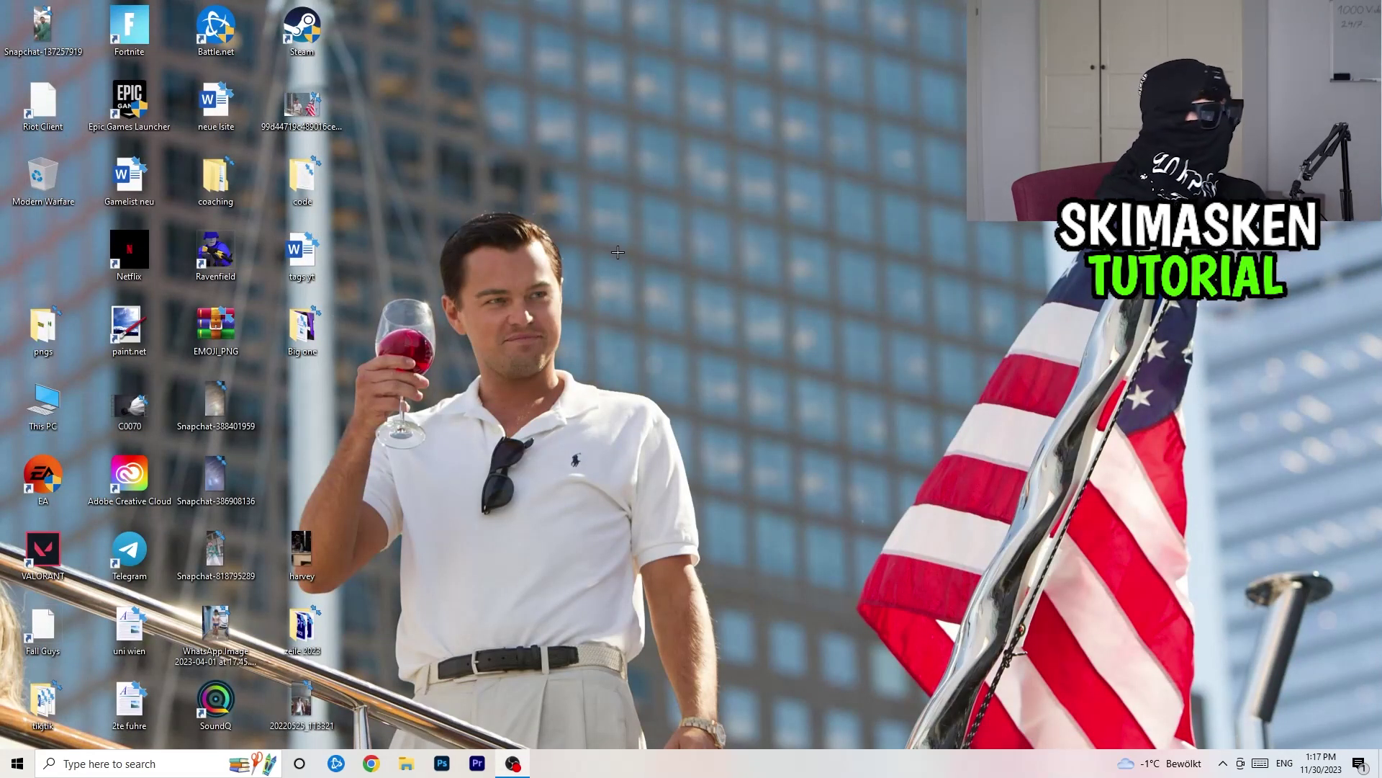
Move the Steam shortcut to an empty area of the desktop and open its properties.
{"action": "left_click_drag", "start_coordinate": [310, 33], "coordinate": [635, 231]}
{"action": "left_click", "coordinate": [661, 175]}
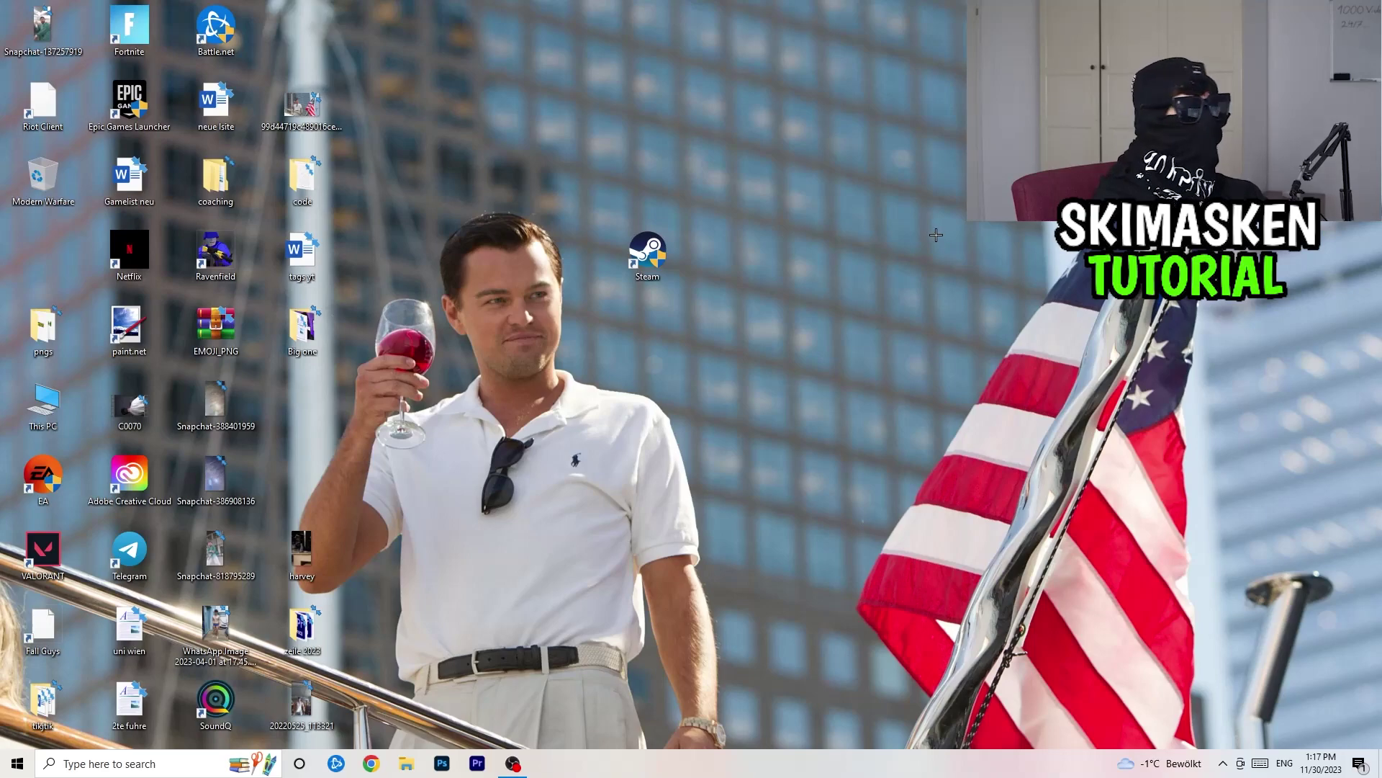
{"action": "right_click", "coordinate": [653, 244]}
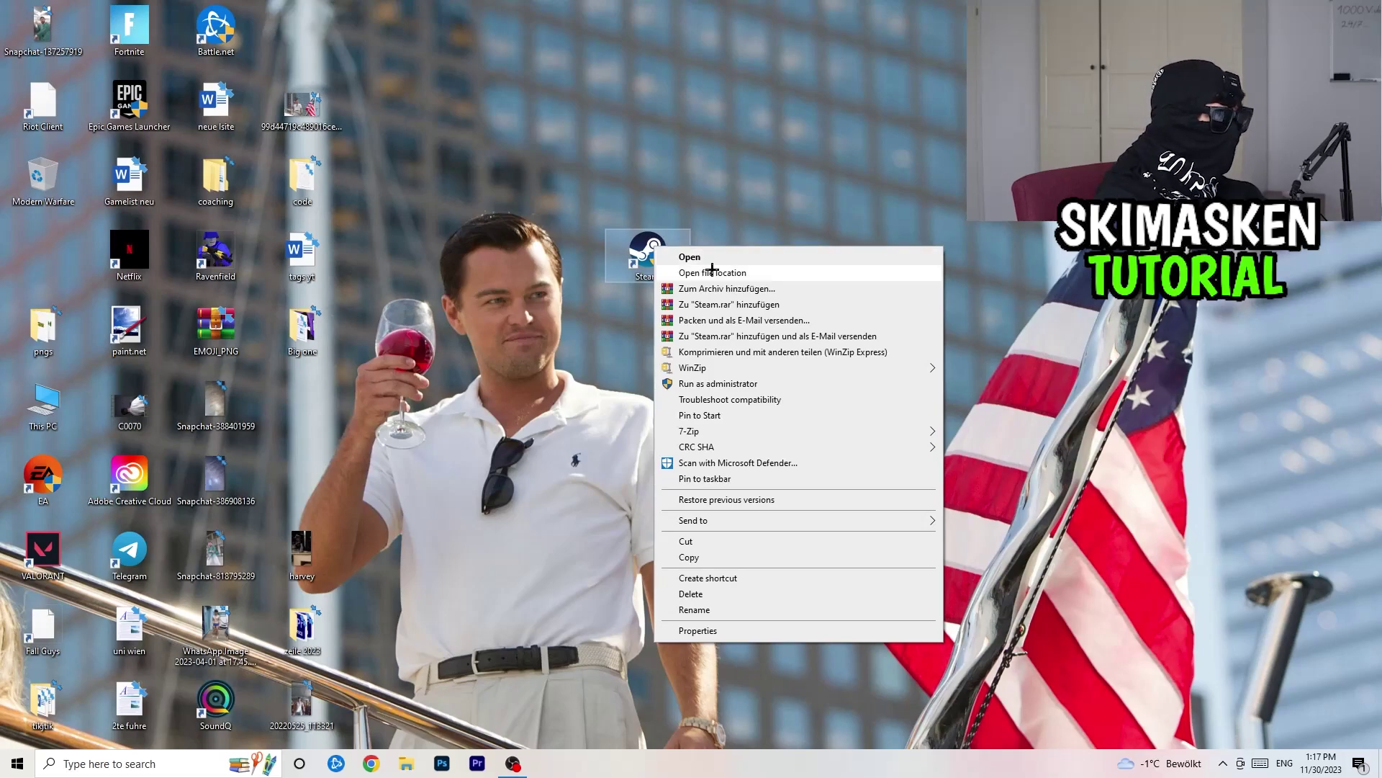
{"action": "left_click", "coordinate": [698, 631]}
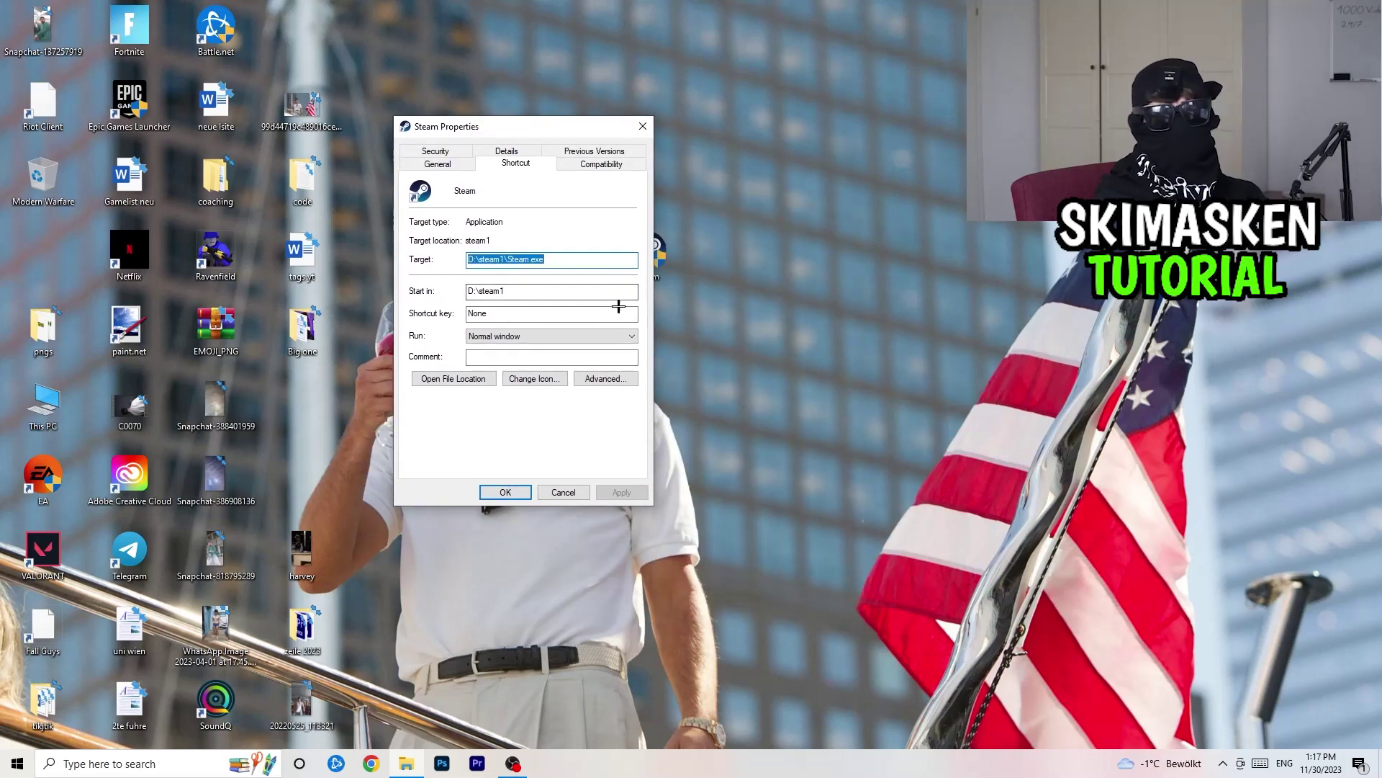
Review the Steam shortcut's compatibility mode choices and its run-as-administrator option, and accept the properties.
{"action": "left_click", "coordinate": [613, 166]}
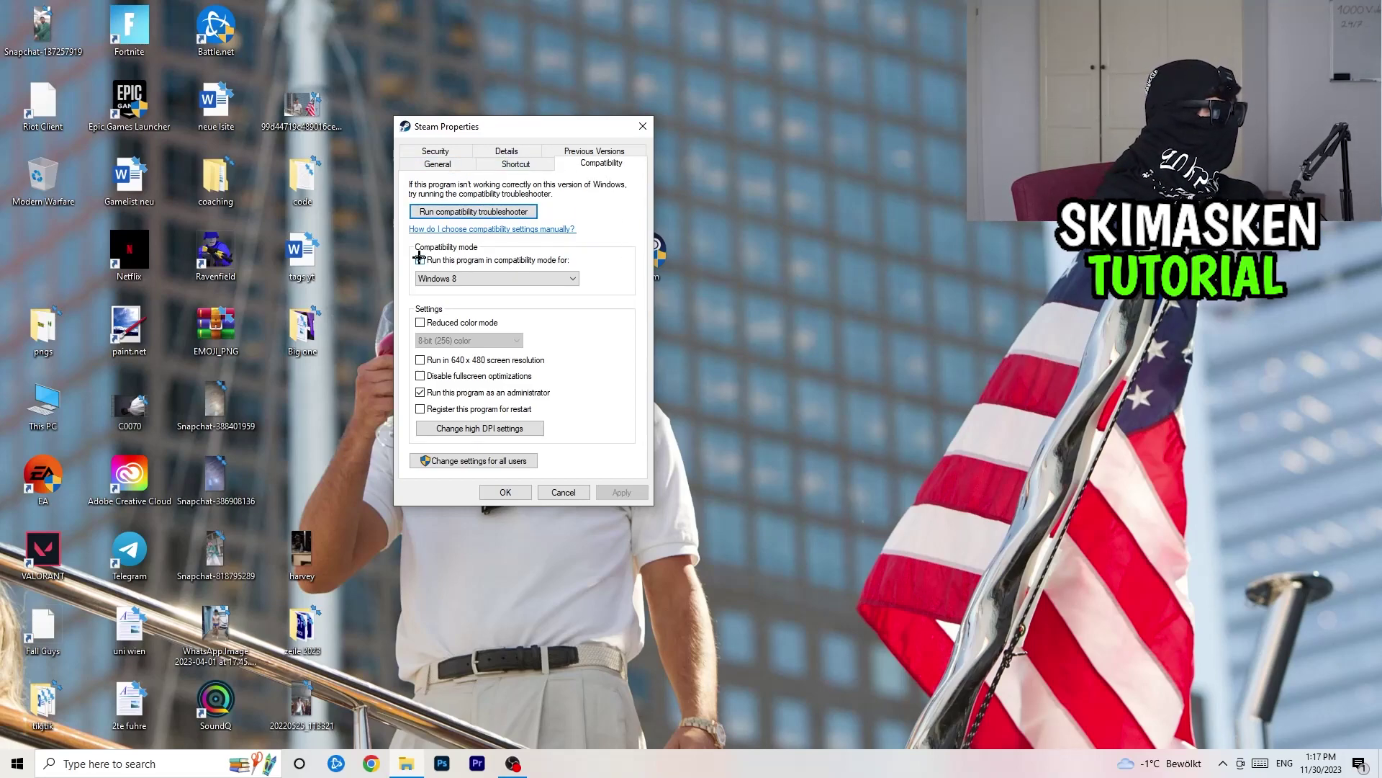
{"action": "left_click", "coordinate": [468, 278]}
{"action": "left_click", "coordinate": [628, 313]}
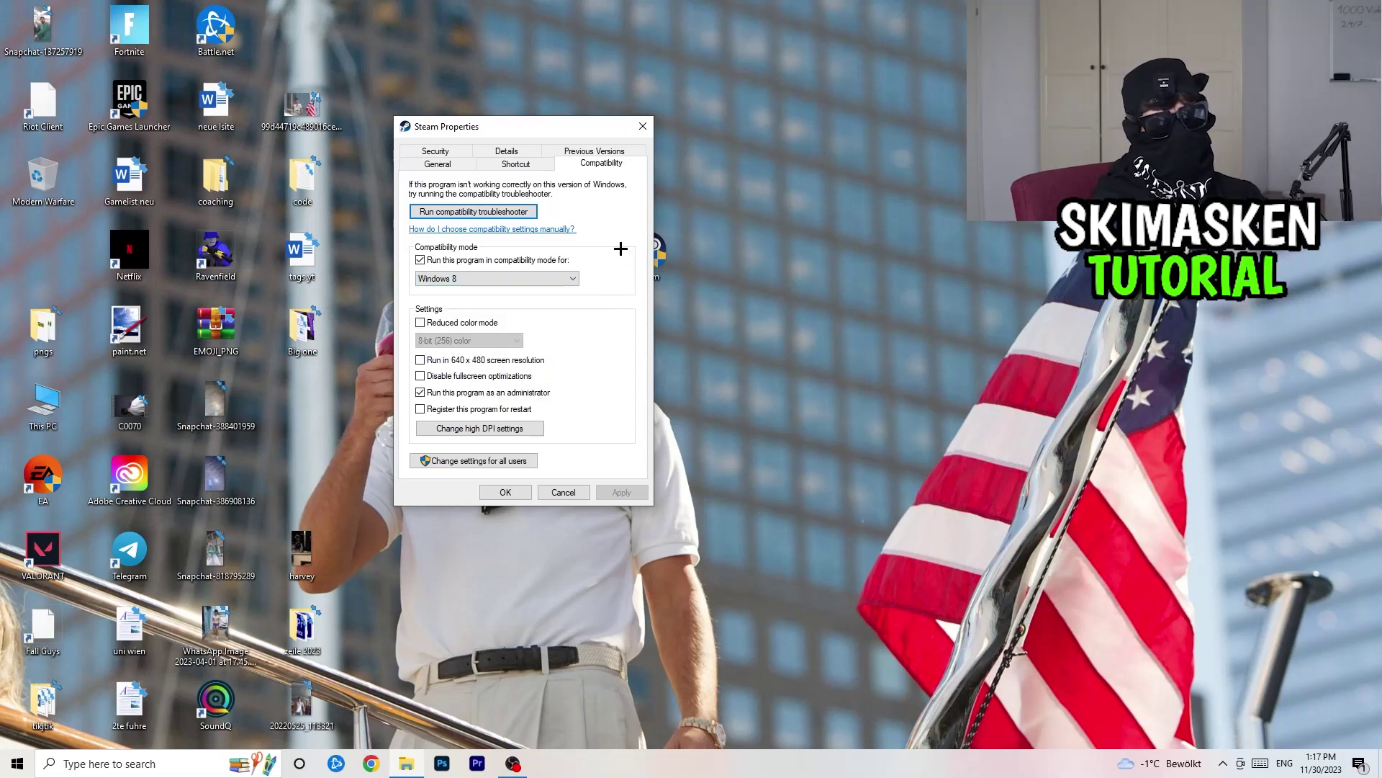
{"action": "left_click", "coordinate": [576, 278]}
{"action": "left_click", "coordinate": [619, 264]}
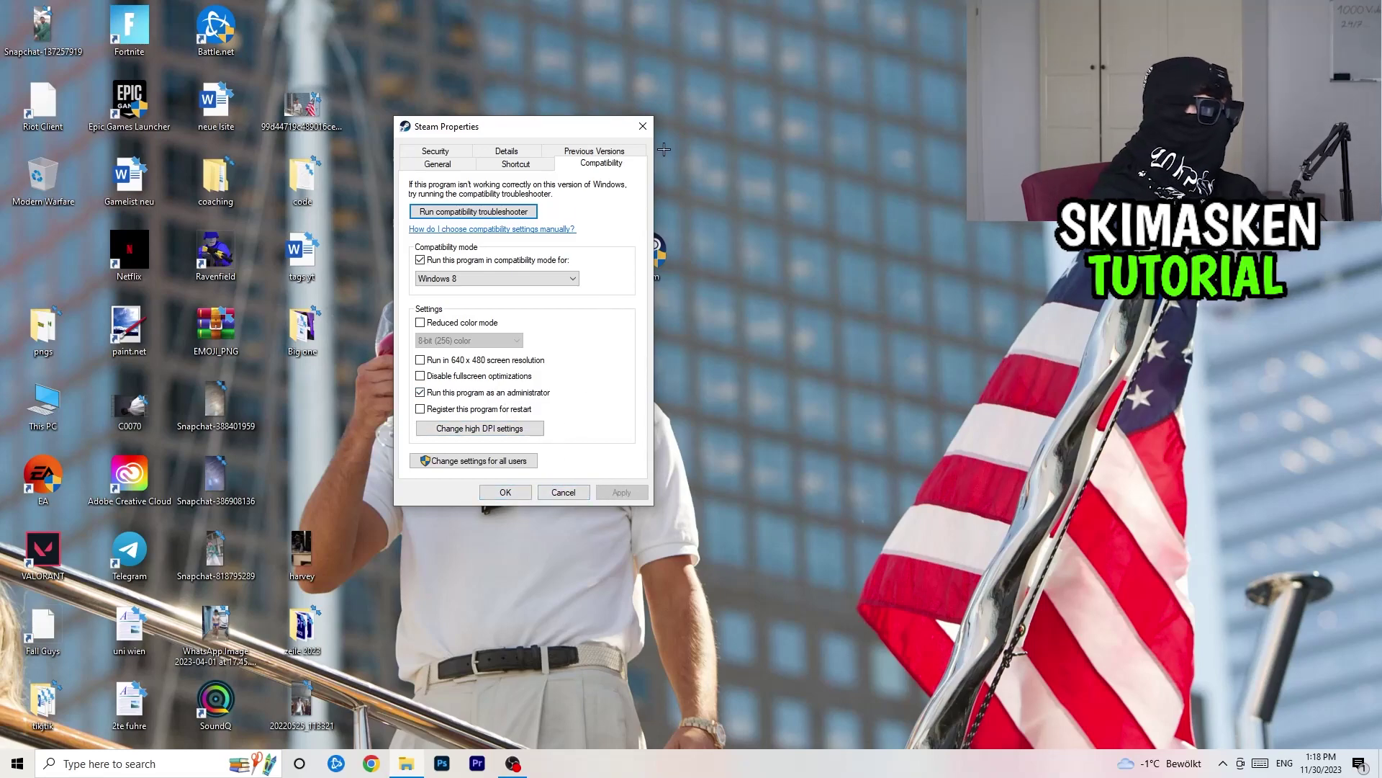
{"action": "left_click", "coordinate": [506, 492]}
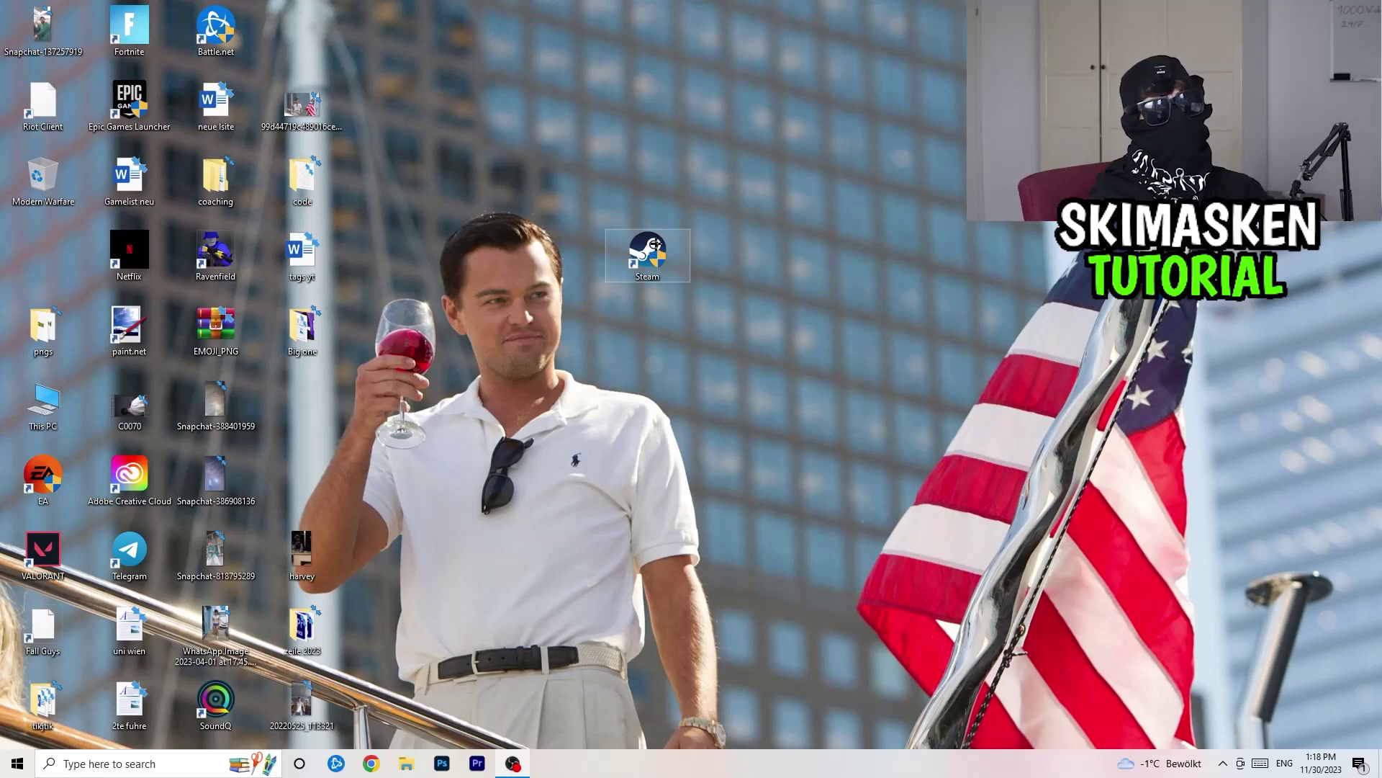
Recheck the Steam shortcut's compatibility properties and return the shortcut to its original desktop spot next to Battle.net.
{"action": "left_click_drag", "start_coordinate": [656, 243], "coordinate": [742, 243]}
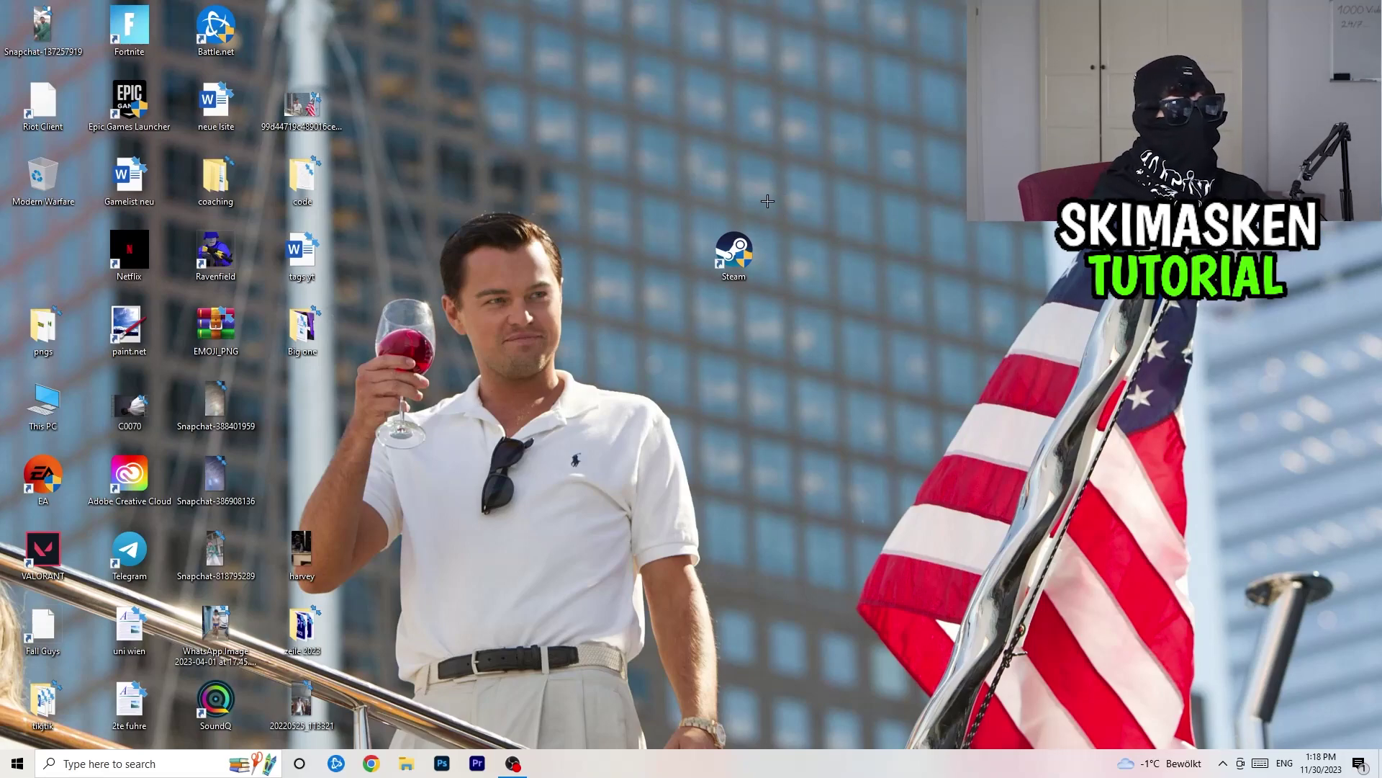
{"action": "left_click_drag", "start_coordinate": [755, 270], "coordinate": [583, 270]}
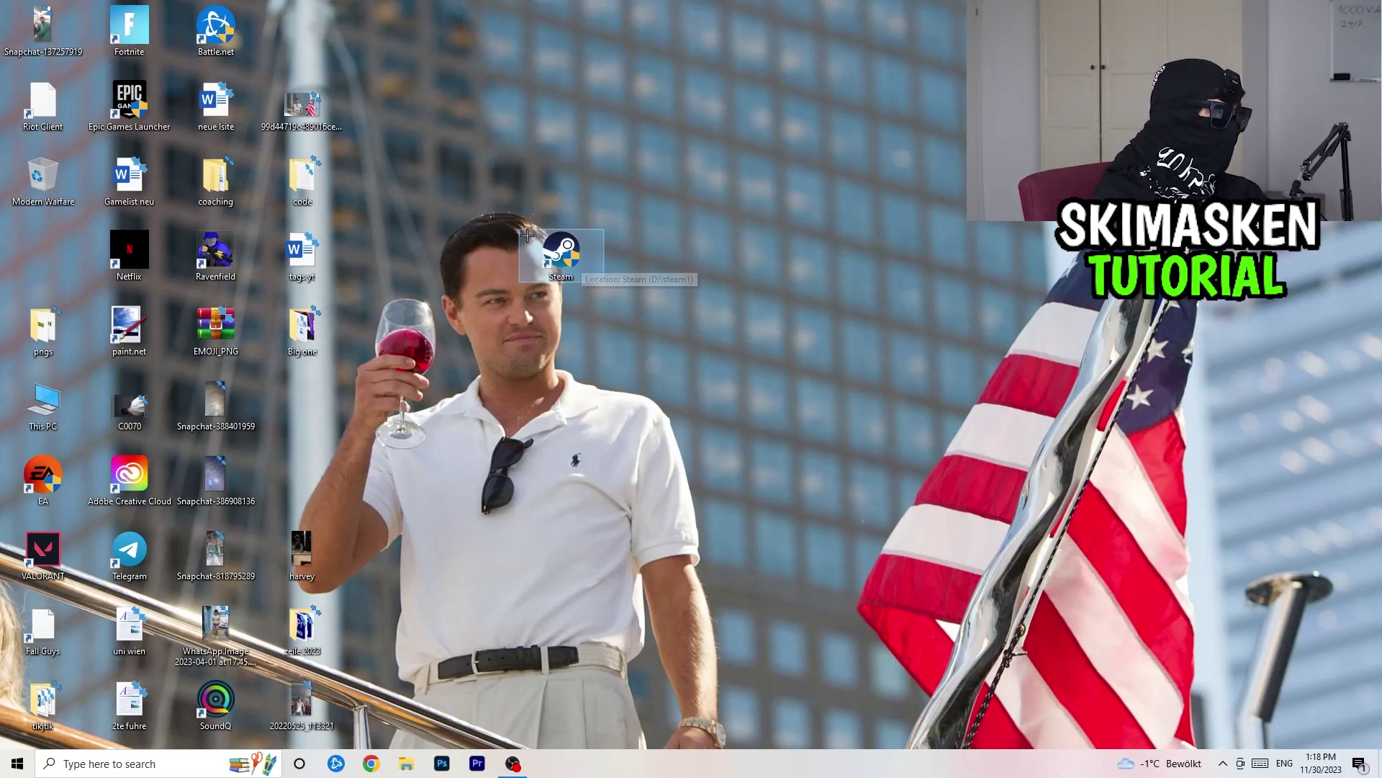
{"action": "right_click", "coordinate": [559, 252]}
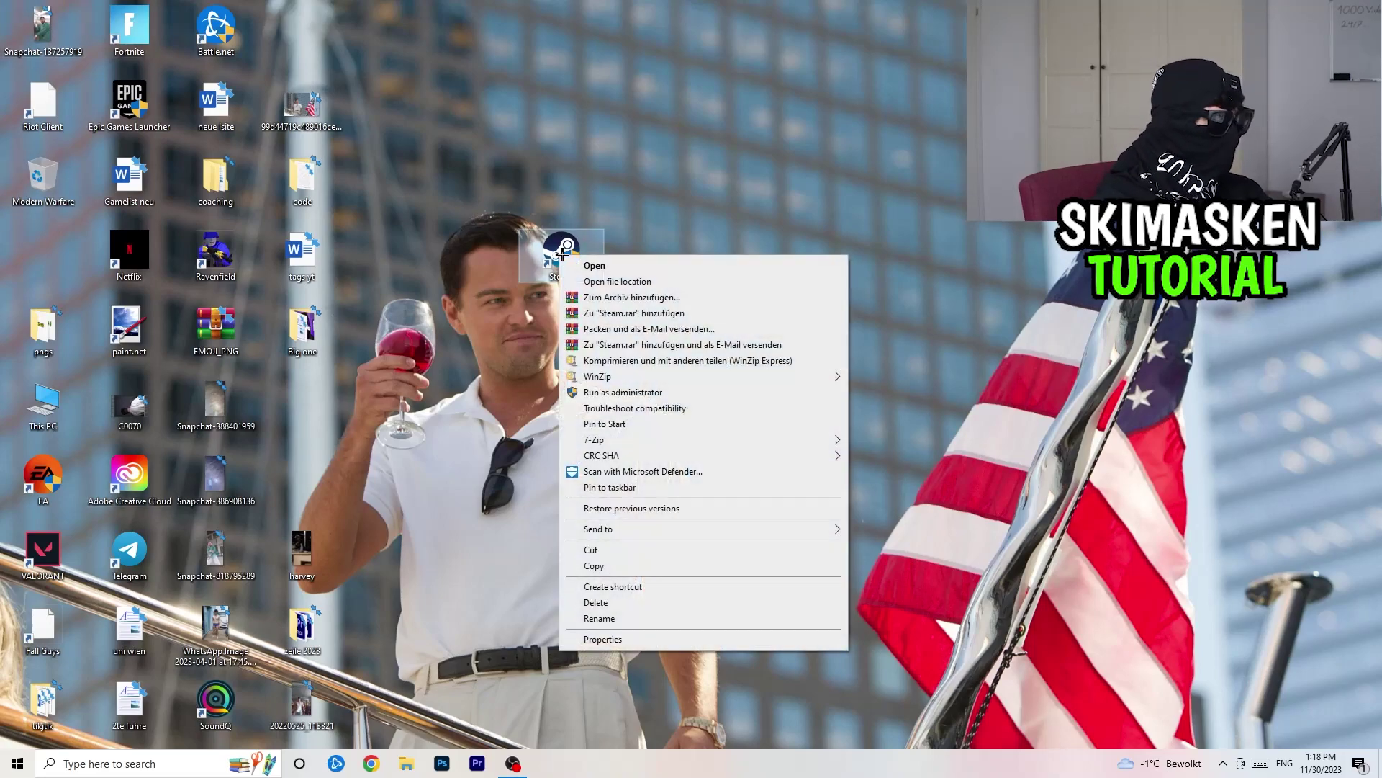
{"action": "left_click", "coordinate": [602, 640]}
{"action": "left_click", "coordinate": [812, 265]}
{"action": "right_click", "coordinate": [549, 253]}
{"action": "left_click", "coordinate": [597, 633]}
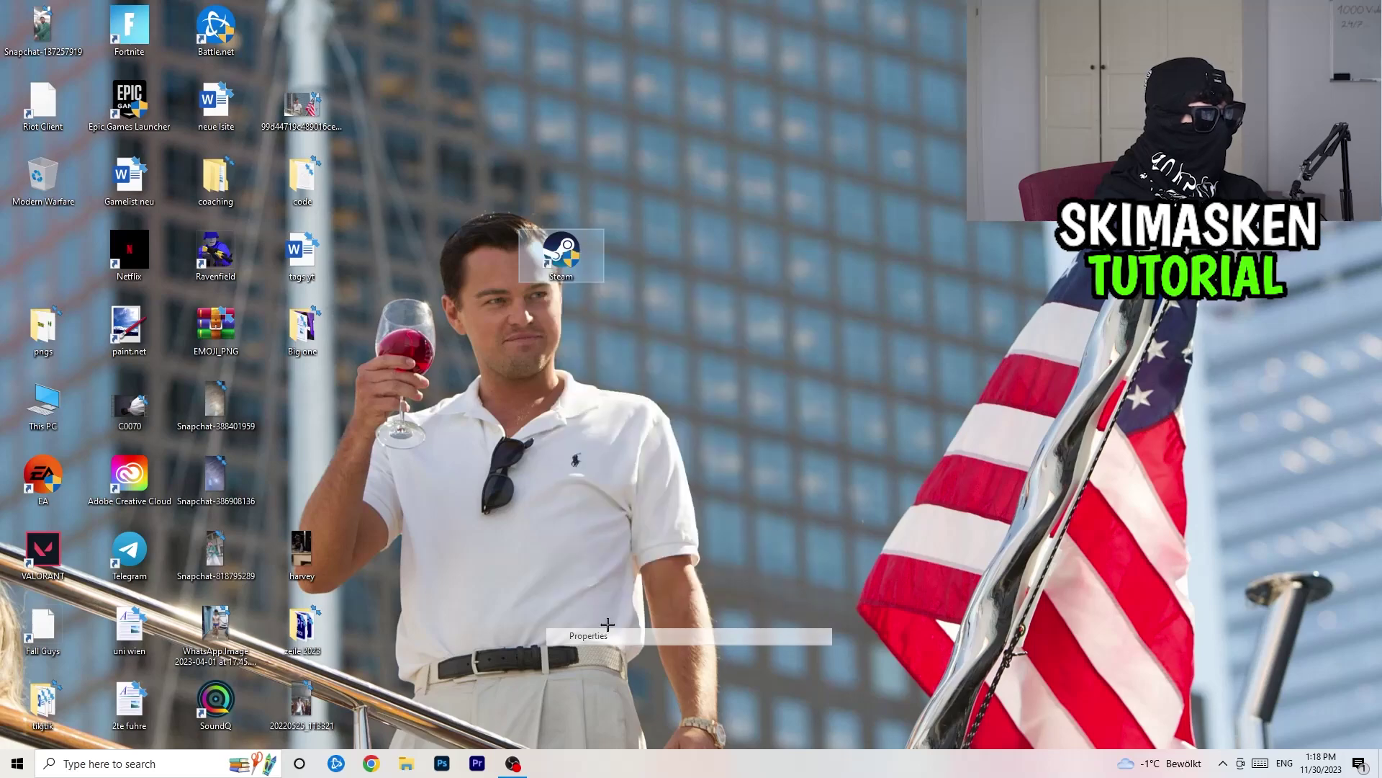
{"action": "left_click", "coordinate": [737, 298]}
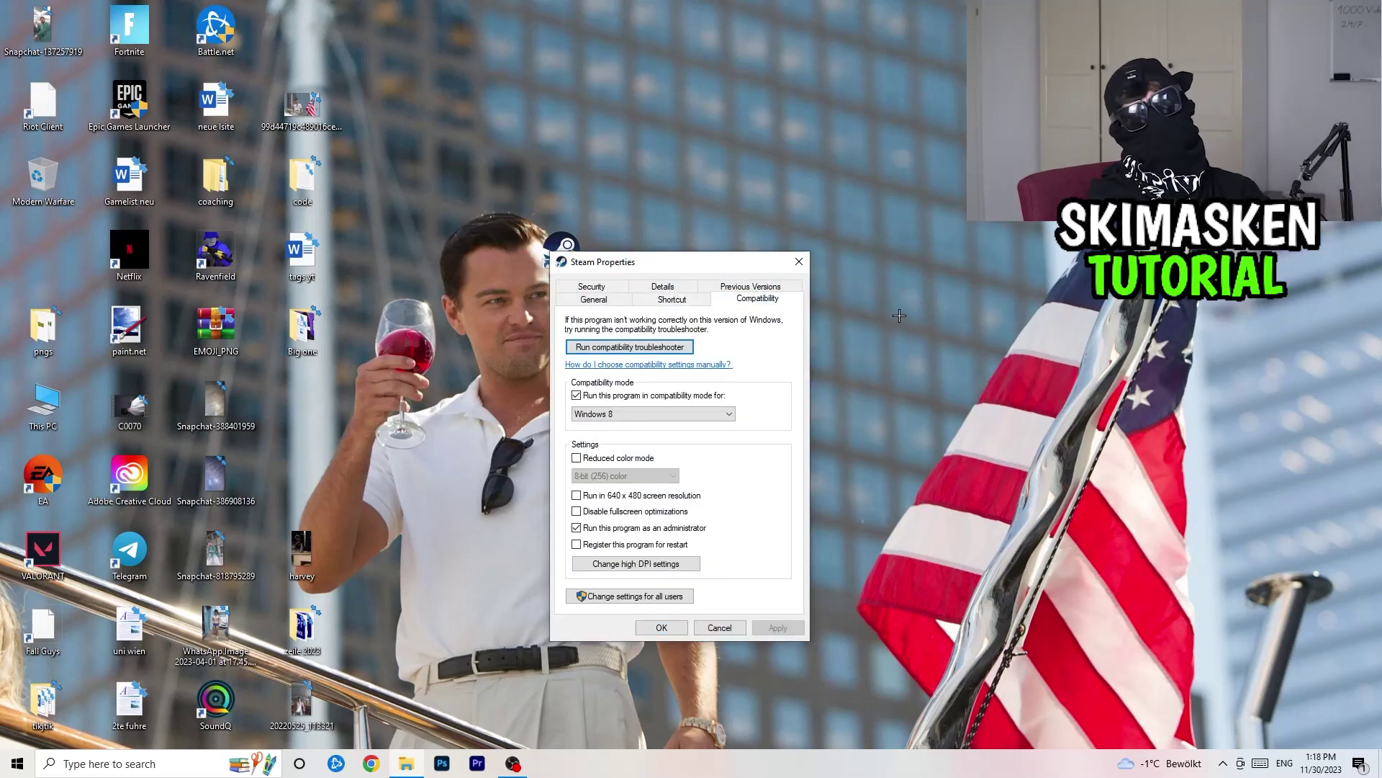
{"action": "left_click", "coordinate": [799, 262]}
{"action": "left_click_drag", "start_coordinate": [592, 254], "coordinate": [333, 29]}
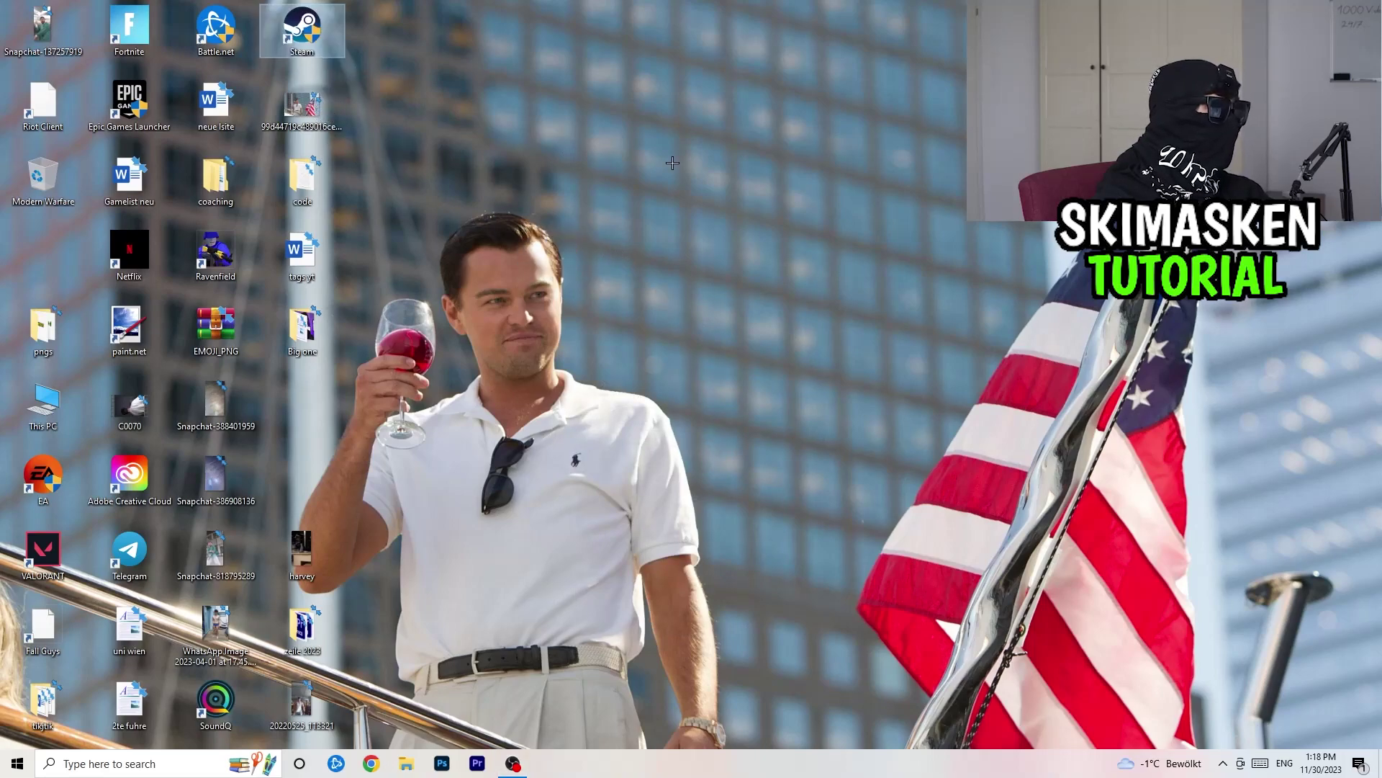
Open NVIDIA Control Panel, check the resolution and refresh rate on the Change Resolution page, and close it.
{"action": "right_click", "coordinate": [828, 256]}
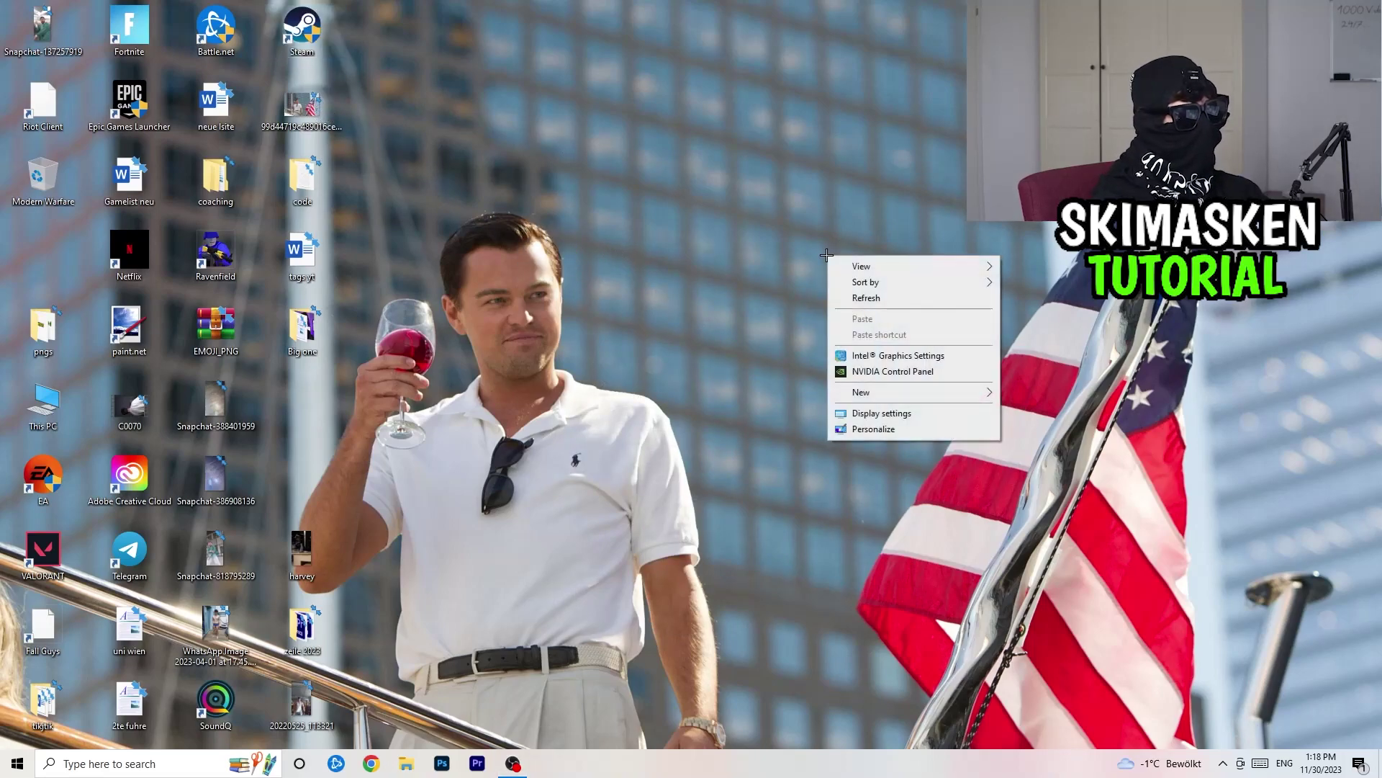
{"action": "left_click", "coordinate": [922, 370]}
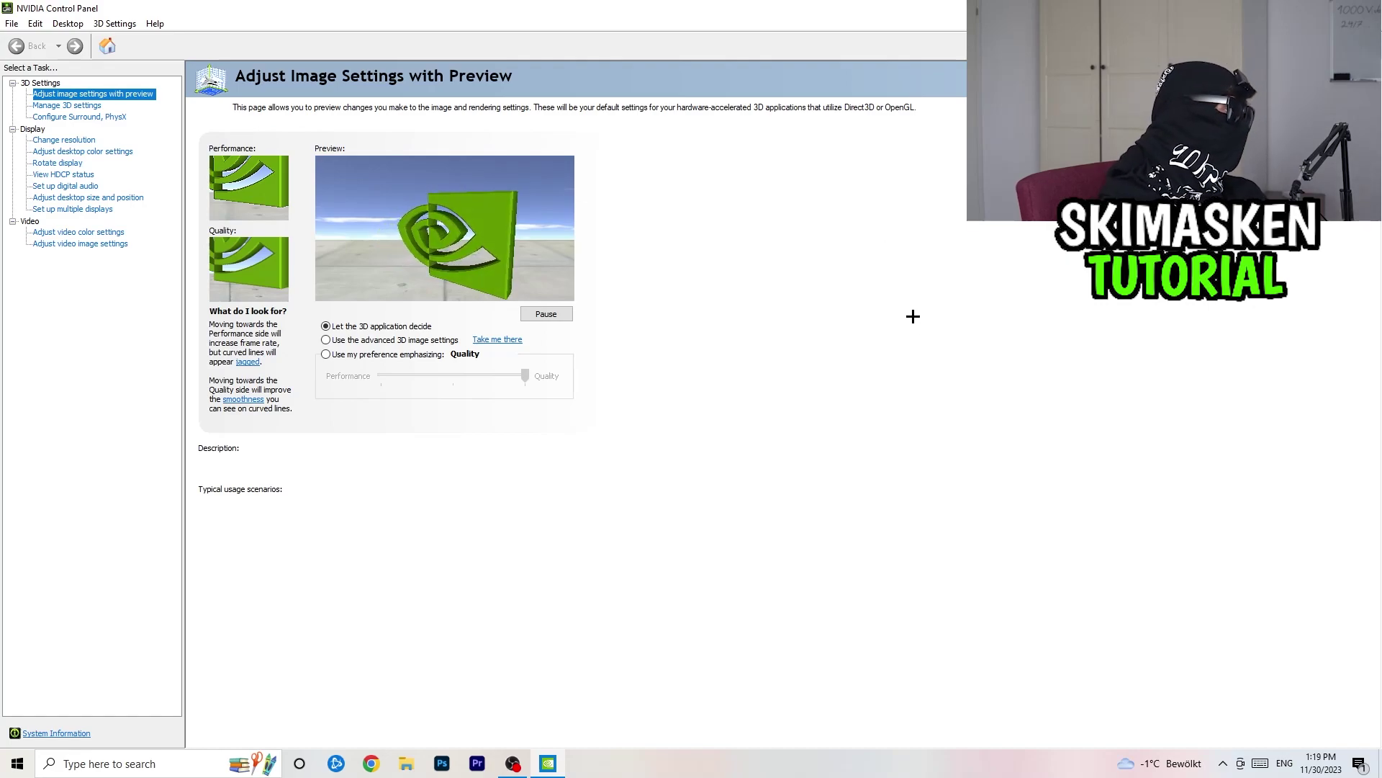
{"action": "left_click", "coordinate": [68, 141]}
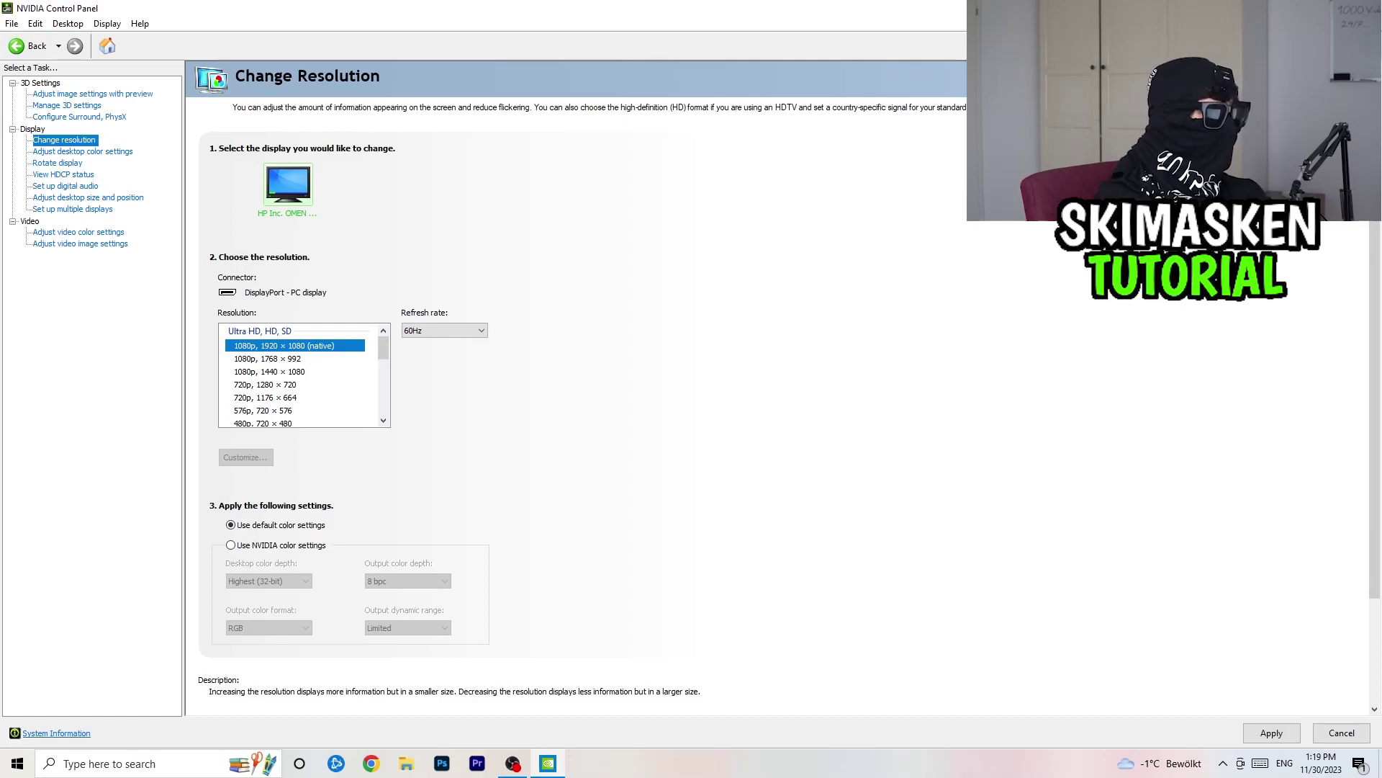
{"action": "left_click", "coordinate": [1366, 8]}
{"action": "left_click", "coordinate": [718, 413]}
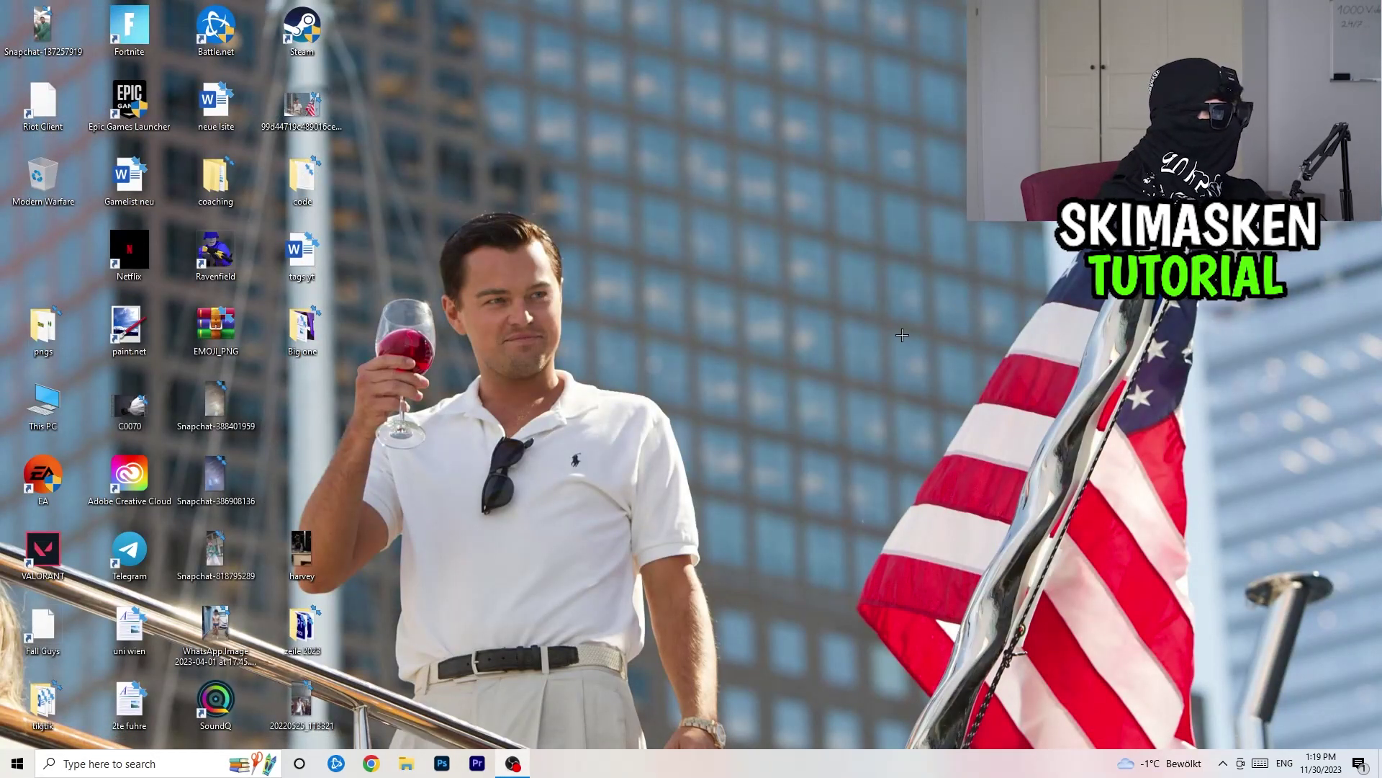
Open the Windows Update page under Update & Security to check the update status, and close the settings.
{"action": "left_click", "coordinate": [17, 763]}
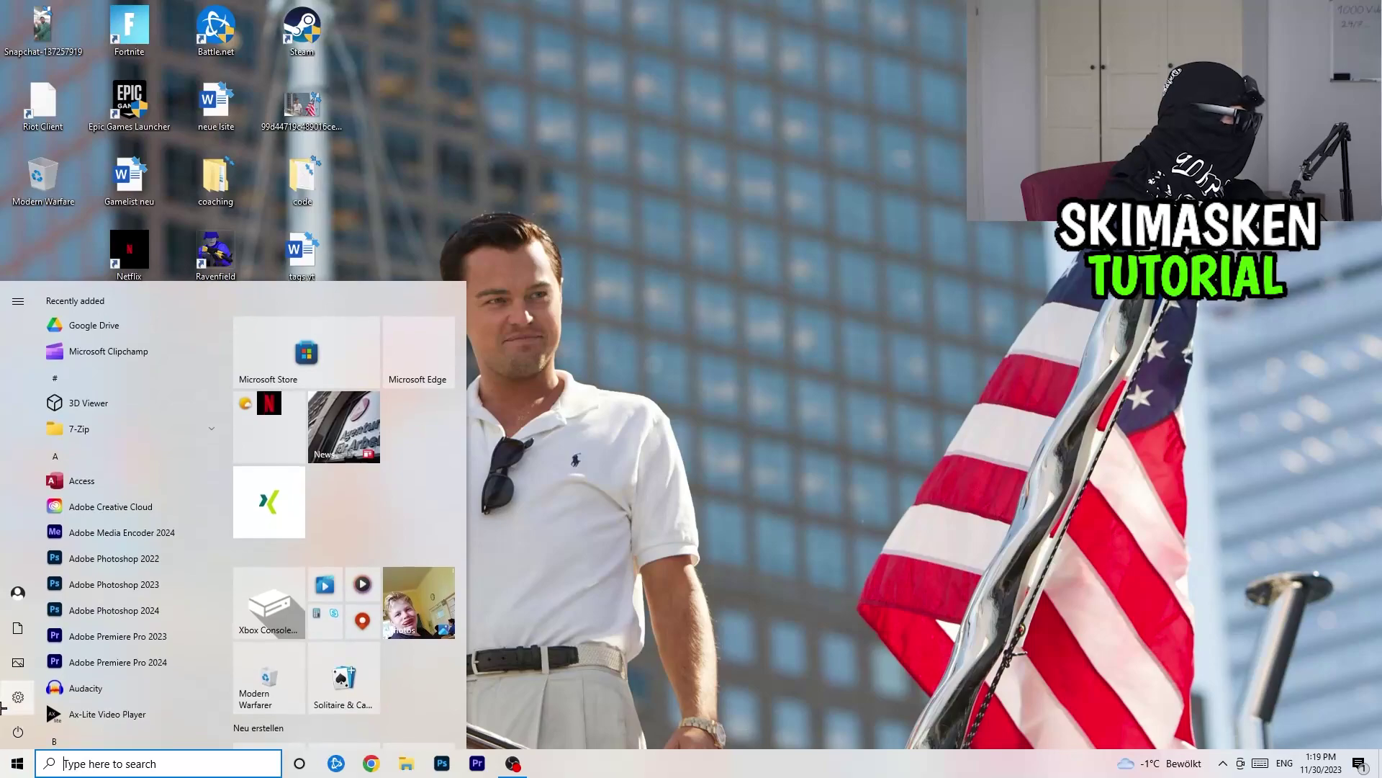
{"action": "left_click", "coordinate": [5, 698]}
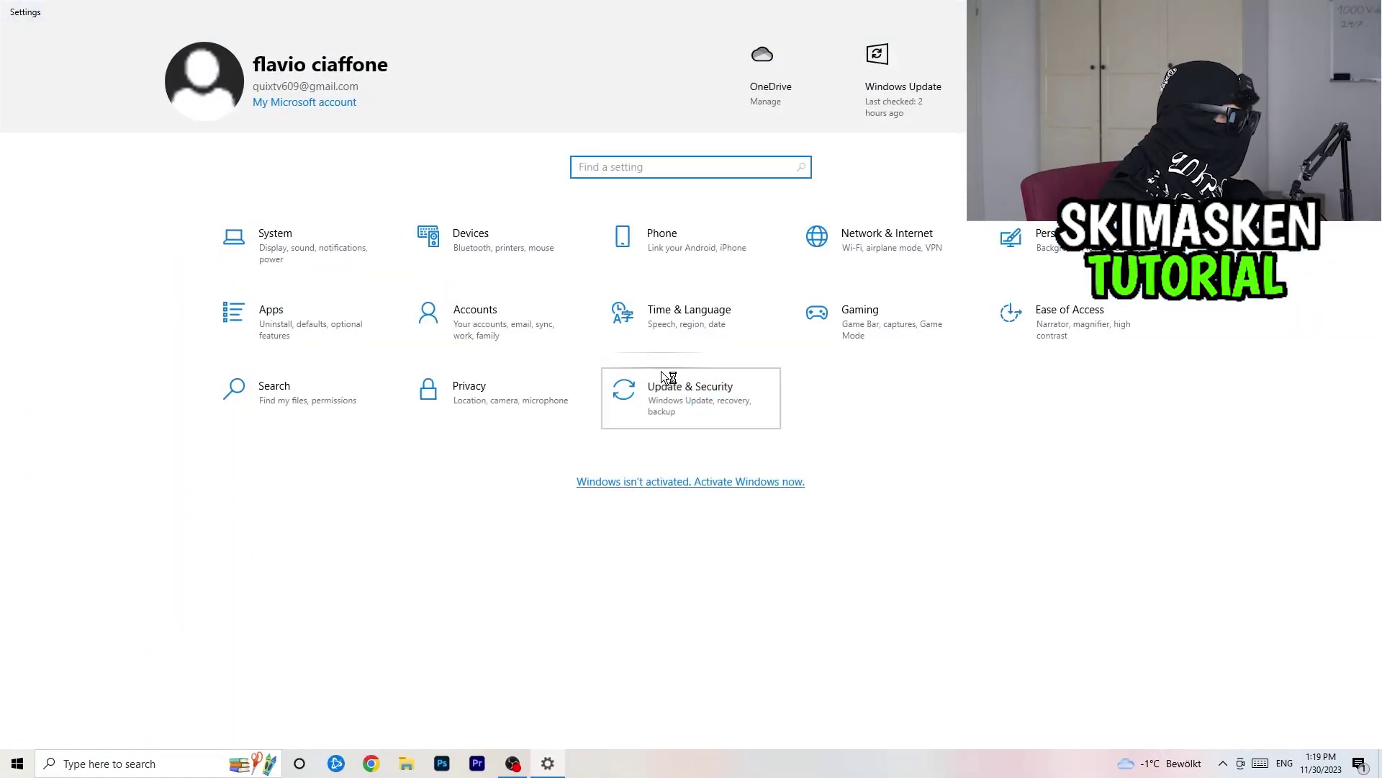
{"action": "left_click", "coordinate": [667, 370]}
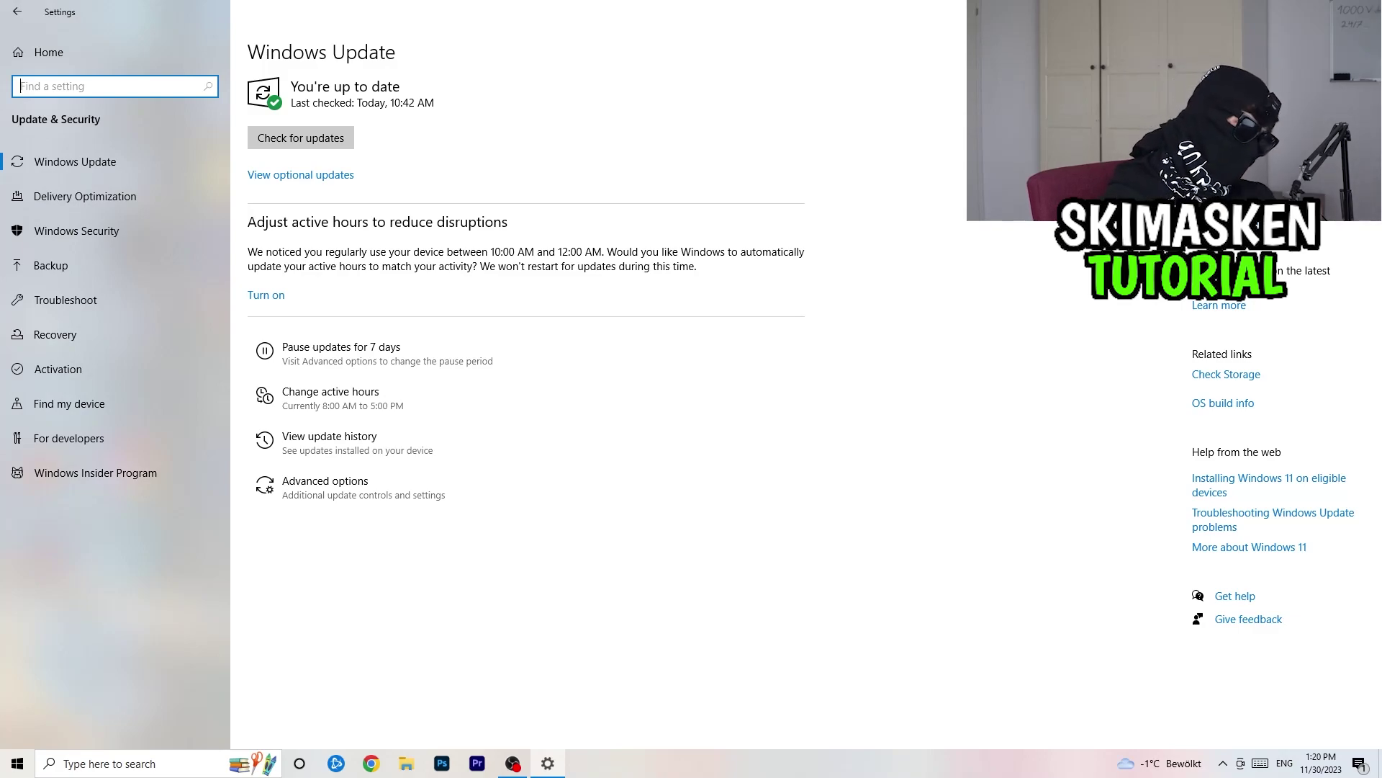
{"action": "double_click", "coordinate": [814, 12]}
{"action": "left_click", "coordinate": [840, 93]}
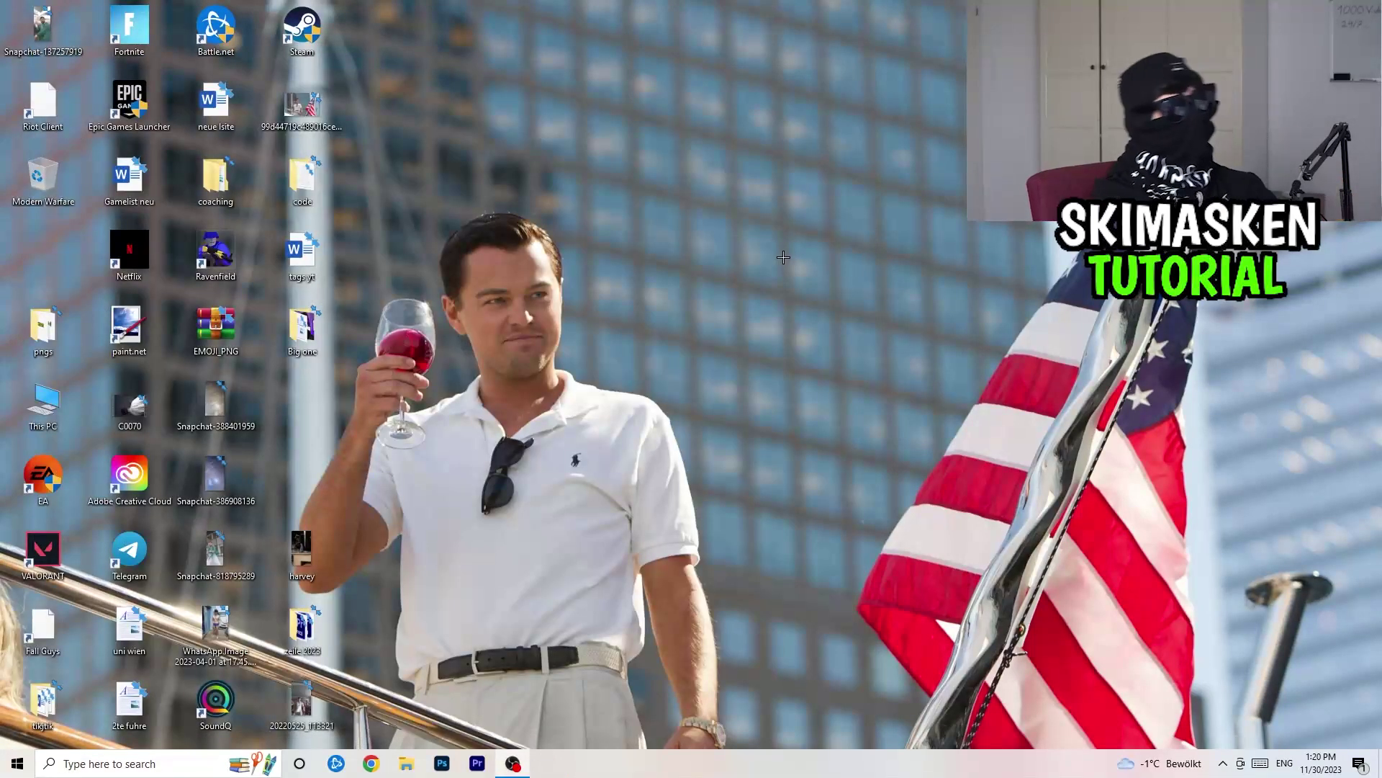